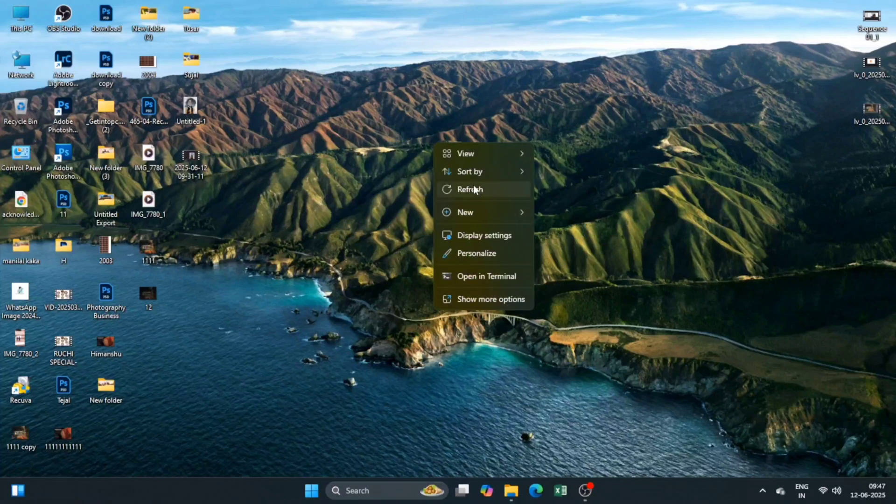
Refresh the Windows desktop and launch Adobe Photoshop 2025 from its desktop shortcut.
{"action": "left_click", "coordinate": [474, 184]}
{"action": "right_click", "coordinate": [381, 139]}
{"action": "left_click", "coordinate": [433, 182]}
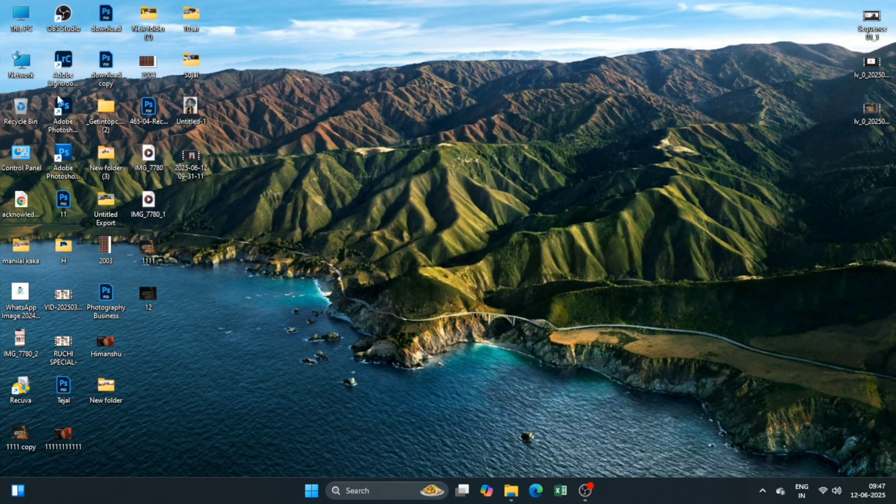
{"action": "left_click_drag", "start_coordinate": [44, 98], "coordinate": [84, 140]}
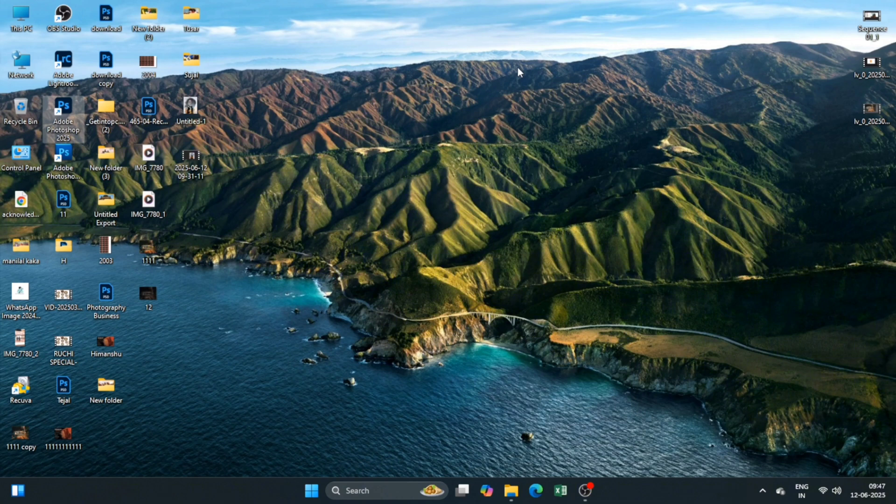
{"action": "key", "text": "Return"}
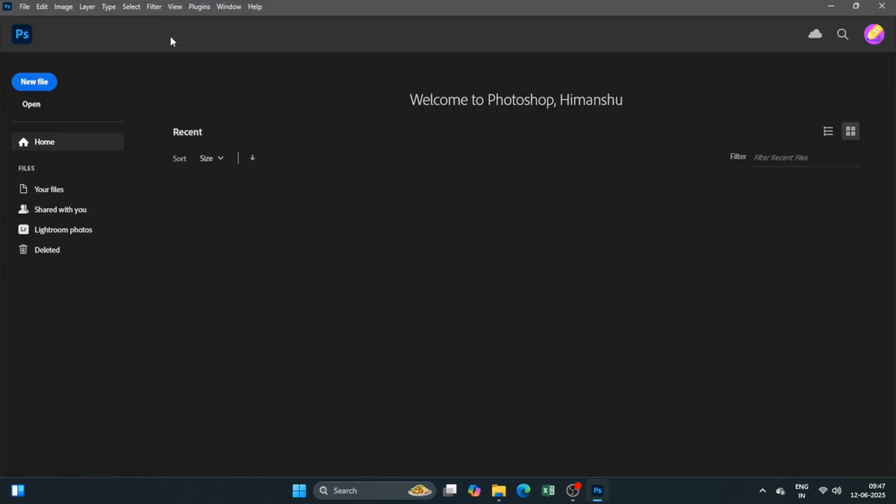
Create a new 2000 × 2500 px, 300 ppi document with a White background.
{"action": "left_click", "coordinate": [24, 6]}
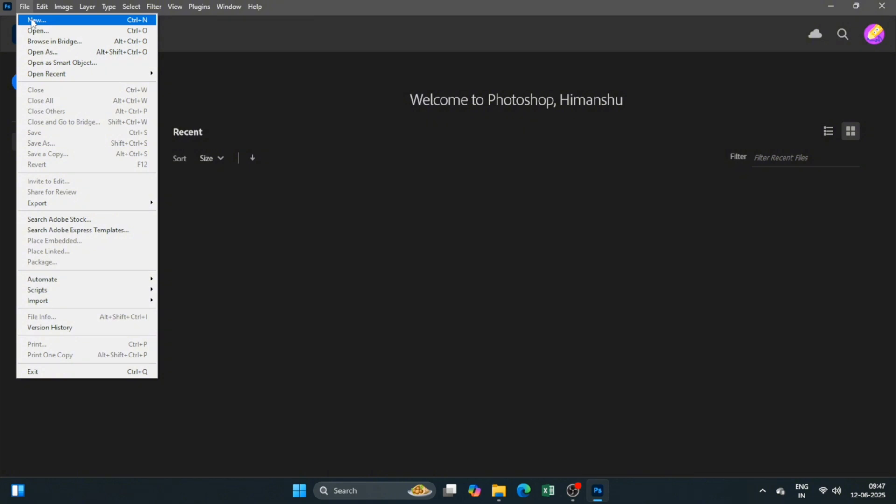
{"action": "left_click", "coordinate": [33, 21]}
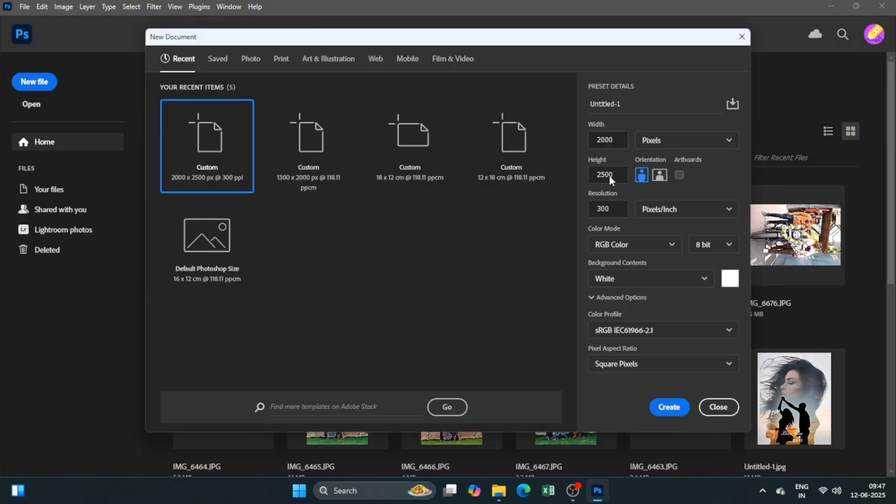
{"action": "left_click", "coordinate": [666, 408]}
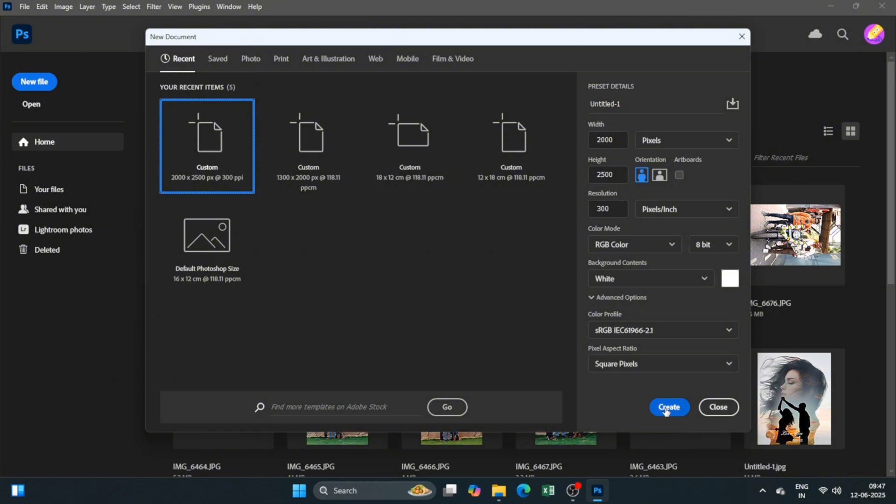
{"action": "scroll", "coordinate": [397, 253], "scroll_direction": "down", "scroll_amount": 1}
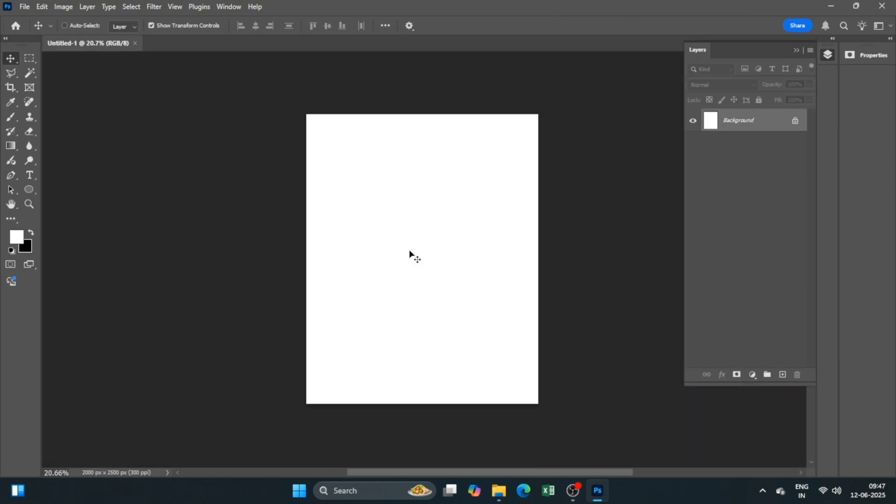
{"action": "scroll", "coordinate": [410, 254], "scroll_direction": "up", "scroll_amount": 1}
{"action": "scroll", "coordinate": [410, 254], "scroll_direction": "up", "scroll_amount": 1}
{"action": "left_click_drag", "start_coordinate": [408, 248], "coordinate": [381, 233]}
{"action": "scroll", "coordinate": [382, 238], "scroll_direction": "down", "scroll_amount": 1}
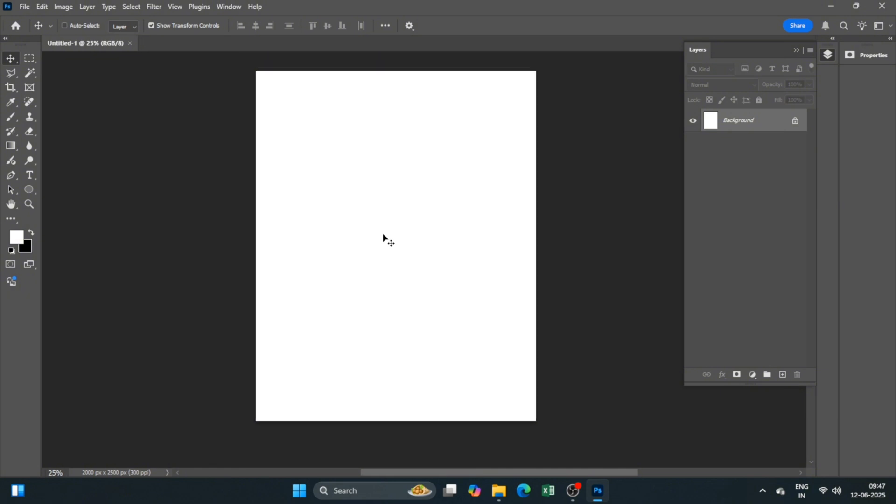
{"action": "scroll", "coordinate": [369, 233], "scroll_direction": "down", "scroll_amount": 1}
{"action": "left_click", "coordinate": [25, 7]}
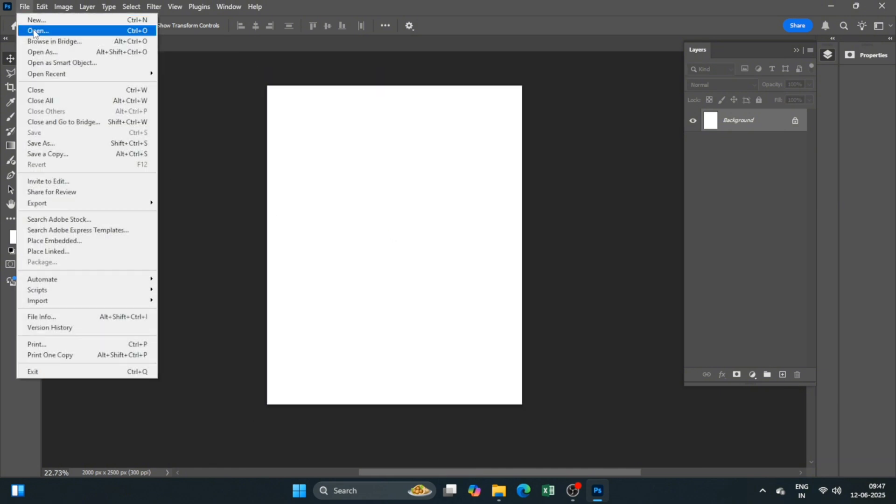
Open download (6).jpg from Downloads and drag it into Untitled-1 as a new layer.
{"action": "left_click", "coordinate": [35, 31]}
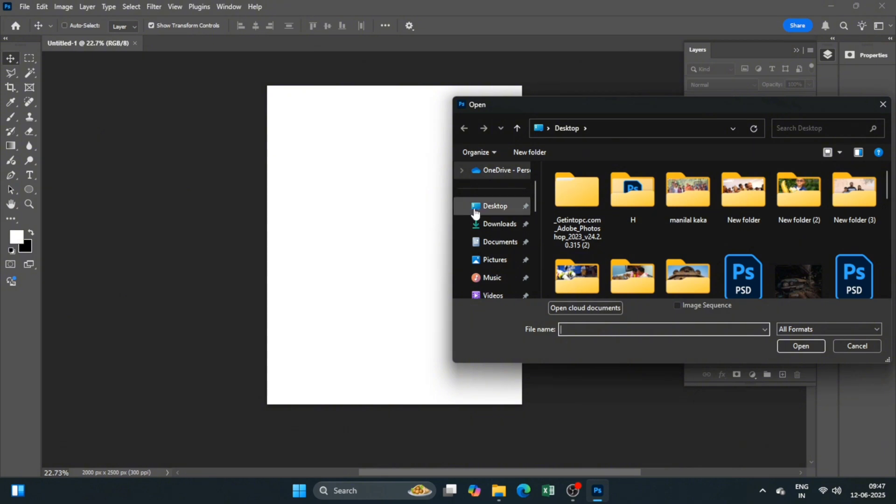
{"action": "left_click", "coordinate": [489, 225]}
{"action": "left_click", "coordinate": [705, 224]}
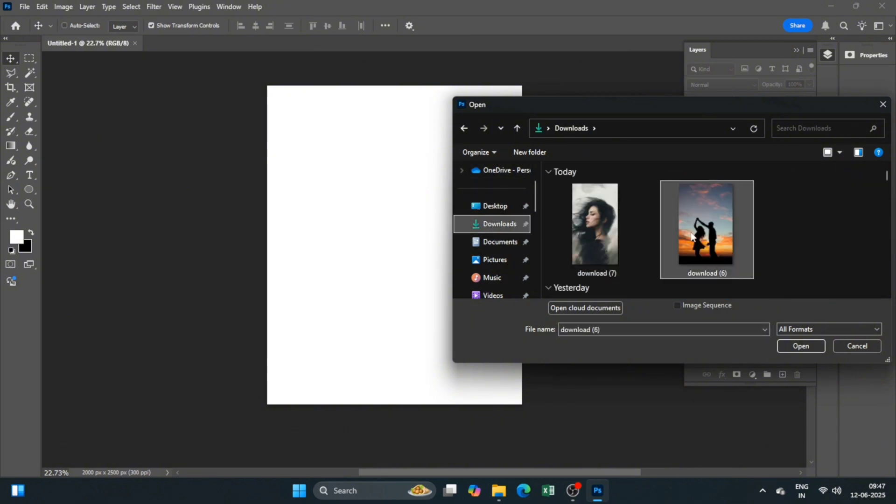
{"action": "left_click", "coordinate": [797, 345]}
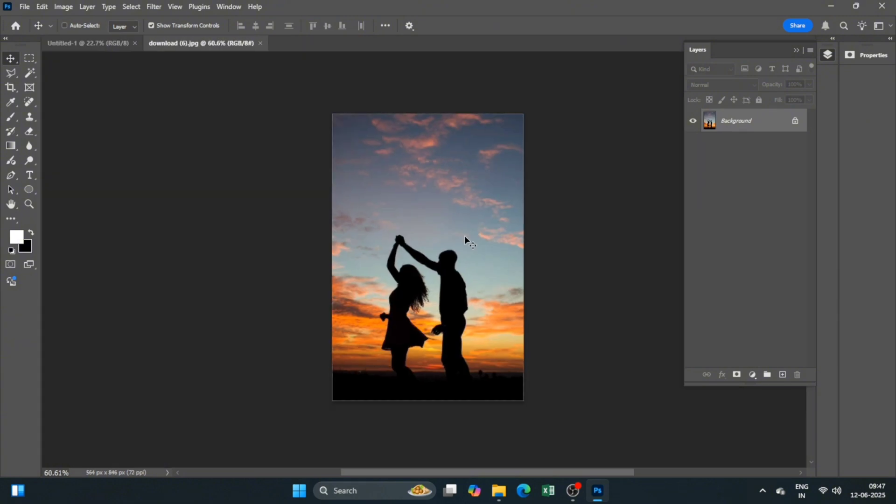
{"action": "left_click_drag", "start_coordinate": [416, 212], "coordinate": [75, 44]}
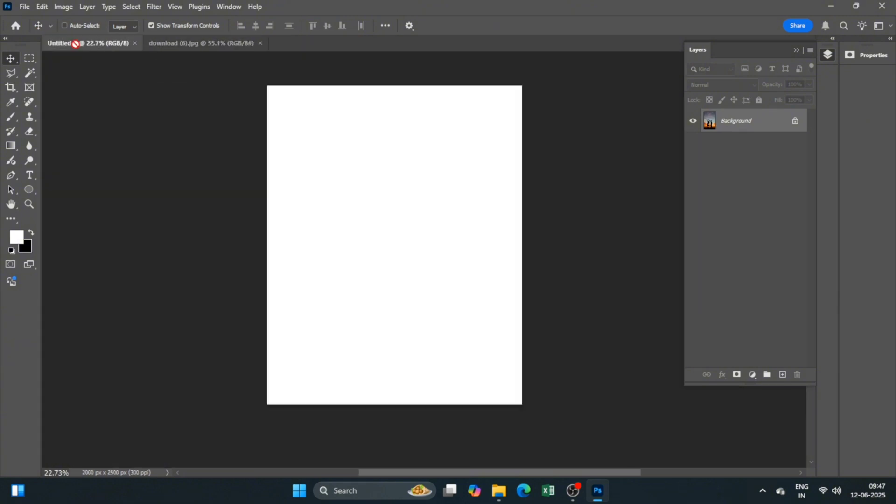
{"action": "left_click_drag", "start_coordinate": [378, 189], "coordinate": [378, 201]}
Free Transform the sunset photo to cover the whole canvas and commit it.
{"action": "left_click_drag", "start_coordinate": [340, 131], "coordinate": [290, 57]}
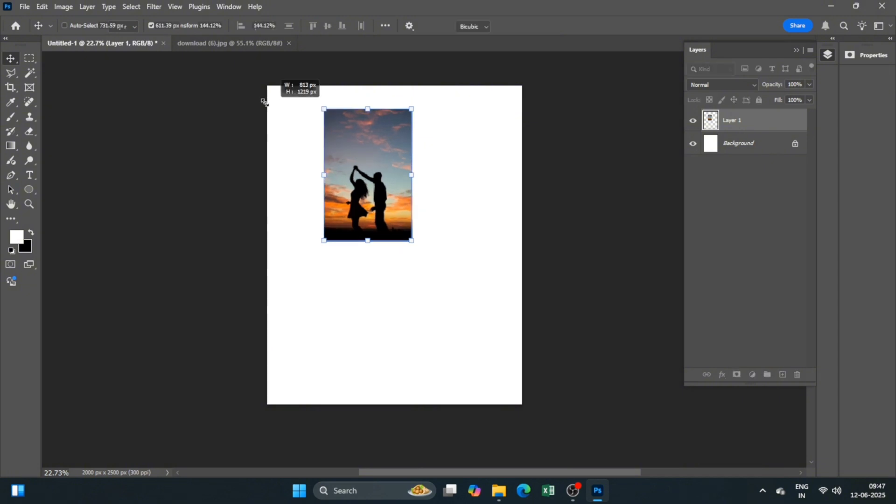
{"action": "left_click_drag", "start_coordinate": [390, 136], "coordinate": [367, 164]}
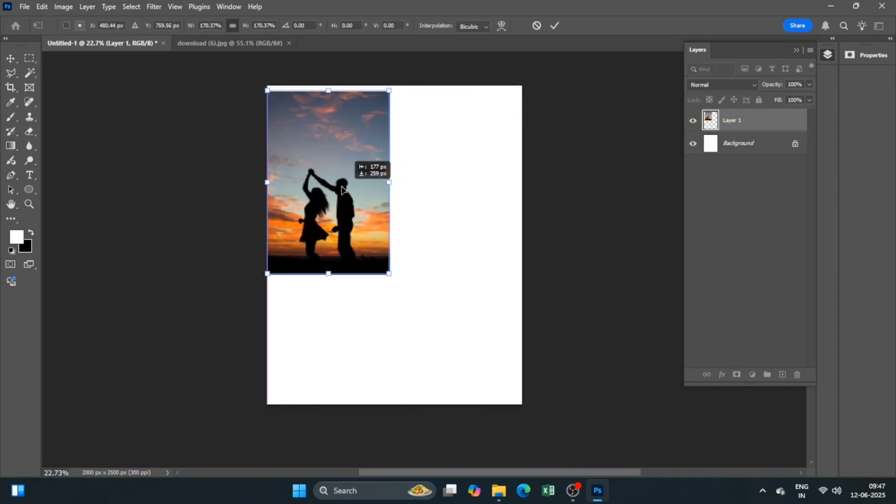
{"action": "left_click_drag", "start_coordinate": [387, 267], "coordinate": [606, 422]}
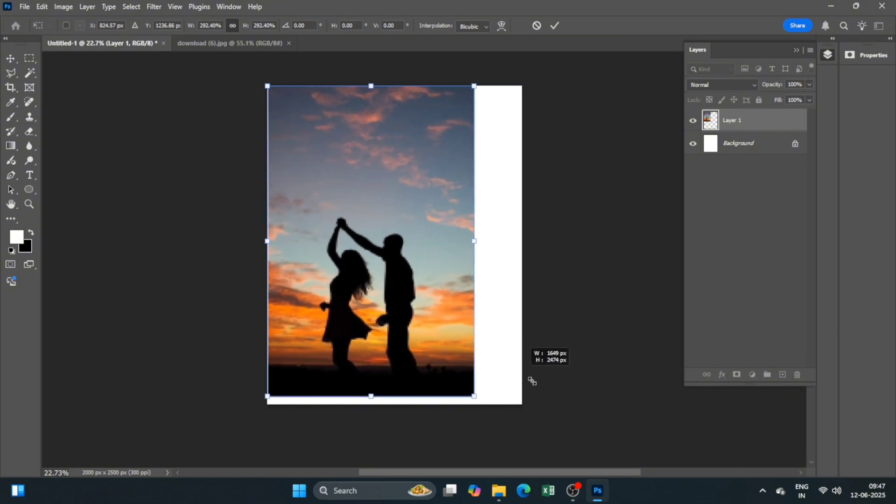
{"action": "left_click_drag", "start_coordinate": [414, 316], "coordinate": [411, 265]}
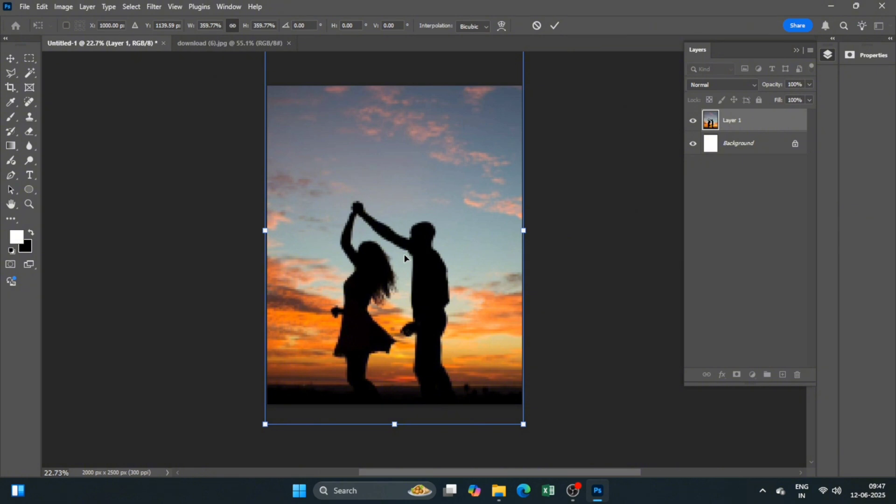
{"action": "scroll", "coordinate": [405, 254], "scroll_direction": "down", "scroll_amount": 2}
{"action": "left_click_drag", "start_coordinate": [503, 397], "coordinate": [507, 400]}
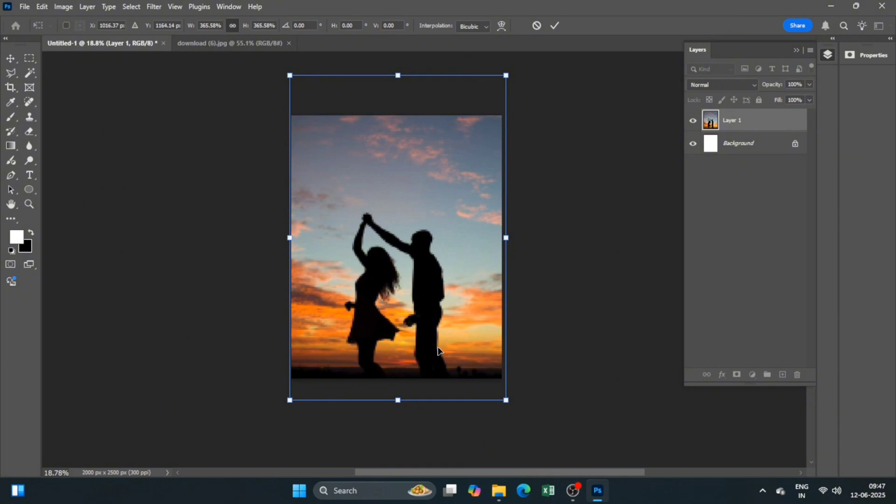
{"action": "left_click_drag", "start_coordinate": [437, 351], "coordinate": [438, 352]}
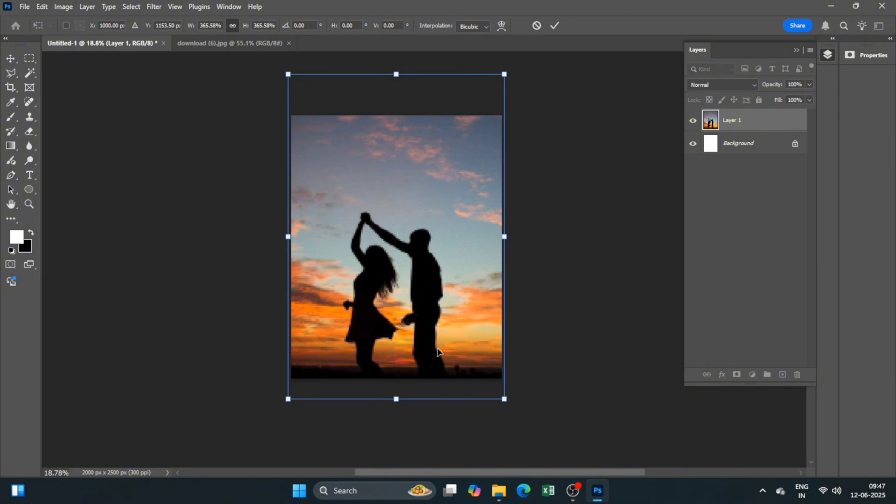
{"action": "left_click", "coordinate": [556, 26]}
Duplicate Layer 1, hide the copy, and lower Layer 1's opacity to 20%.
{"action": "scroll", "coordinate": [563, 266], "scroll_direction": "down", "scroll_amount": 1}
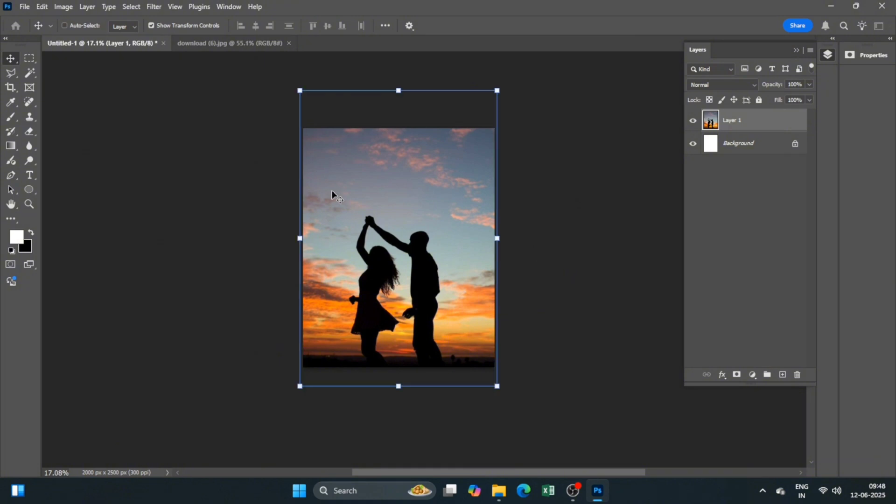
{"action": "scroll", "coordinate": [532, 225], "scroll_direction": "right", "scroll_amount": 1}
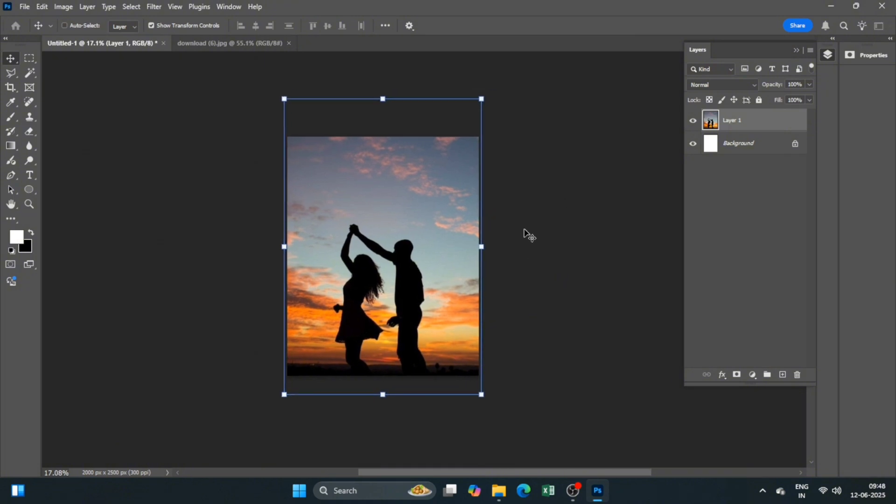
{"action": "left_click_drag", "start_coordinate": [772, 122], "coordinate": [784, 375]}
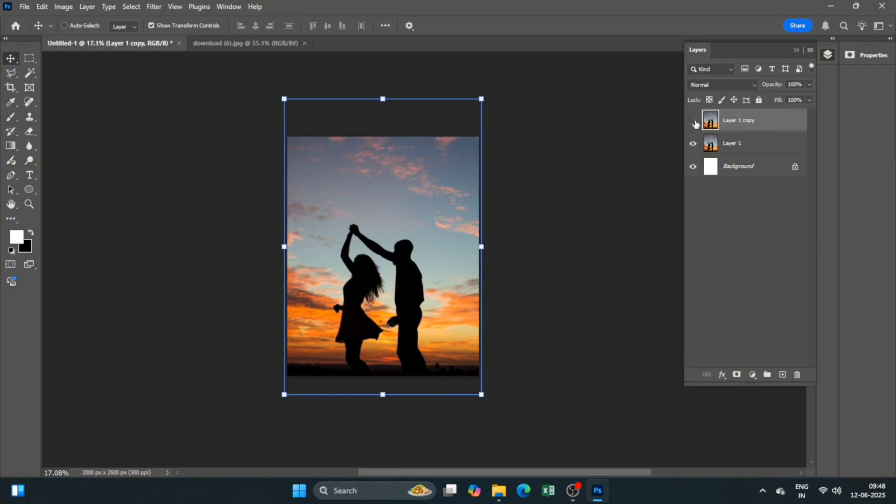
{"action": "left_click", "coordinate": [777, 147]}
{"action": "left_click", "coordinate": [810, 85]}
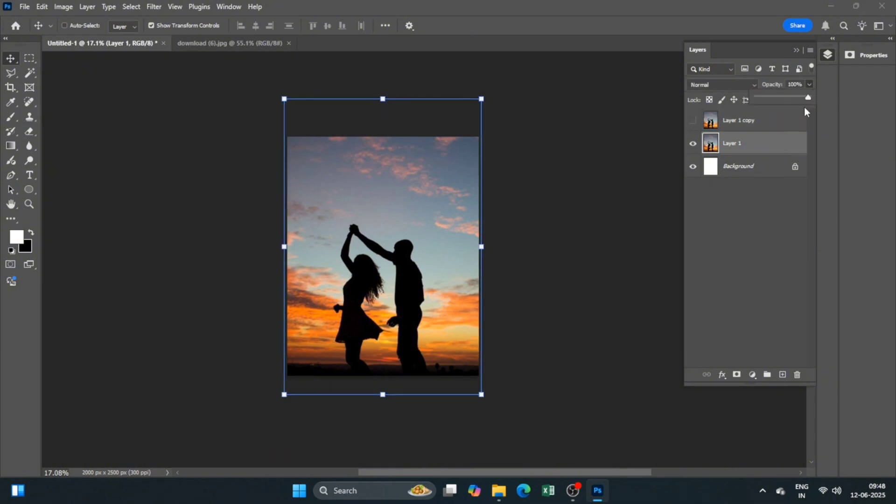
{"action": "left_click_drag", "start_coordinate": [784, 108], "coordinate": [779, 110]}
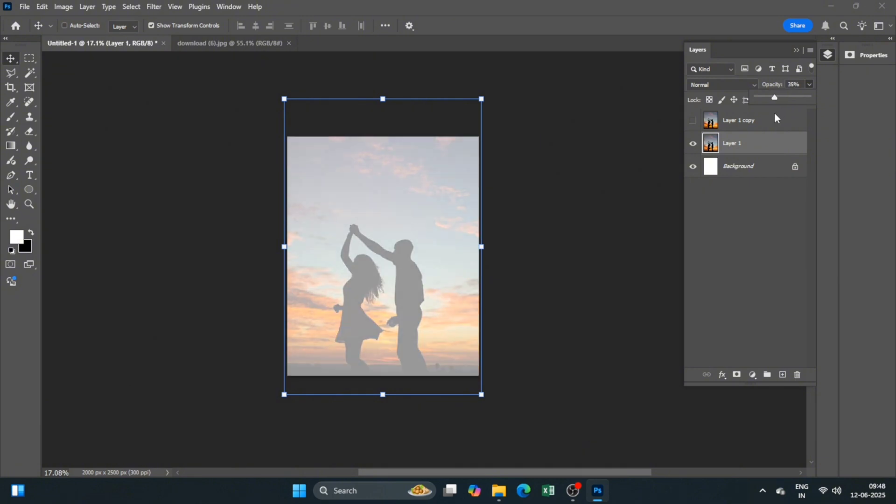
{"action": "left_click_drag", "start_coordinate": [774, 117], "coordinate": [769, 125]}
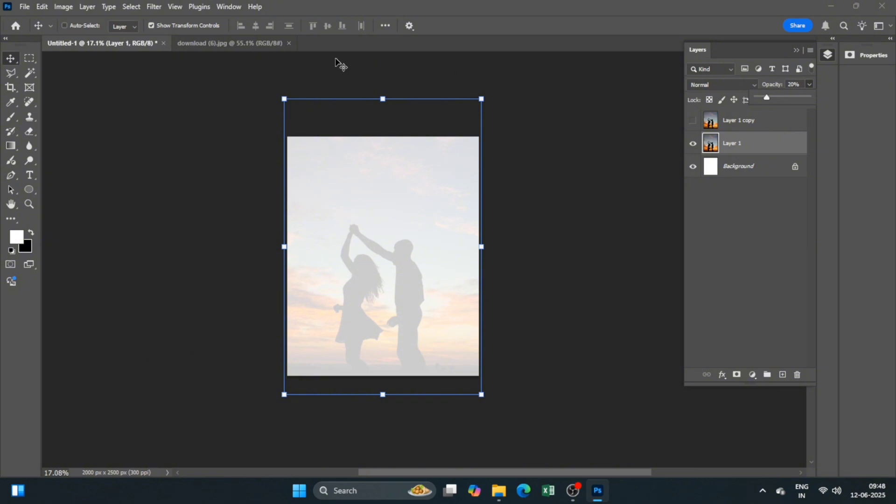
Apply a 5-pixel Gaussian Blur to Layer 1.
{"action": "left_click", "coordinate": [153, 6]}
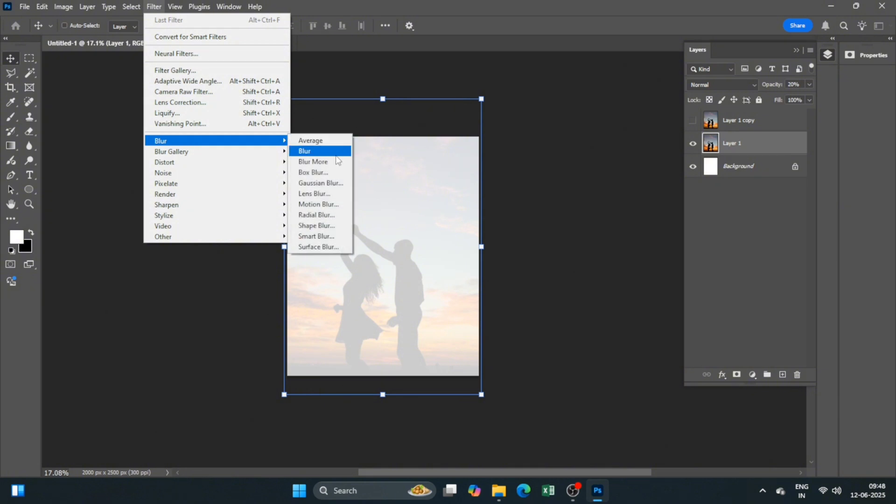
{"action": "left_click", "coordinate": [321, 184]}
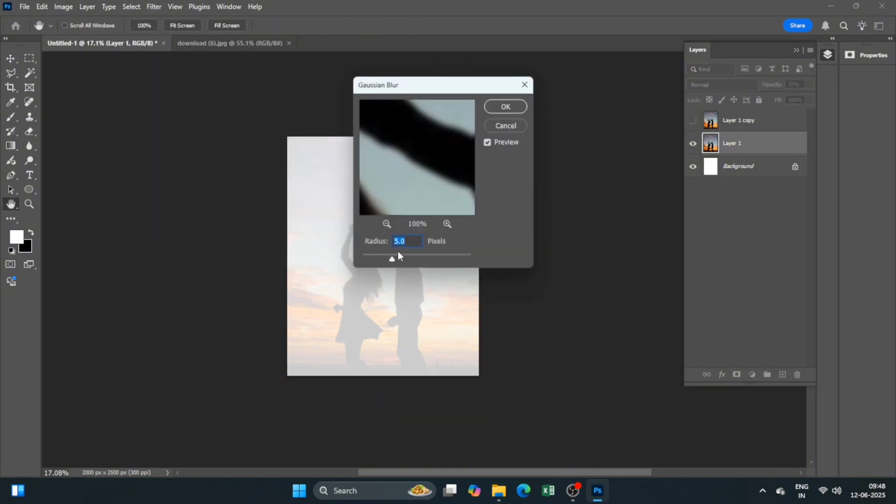
{"action": "left_click", "coordinate": [504, 106]}
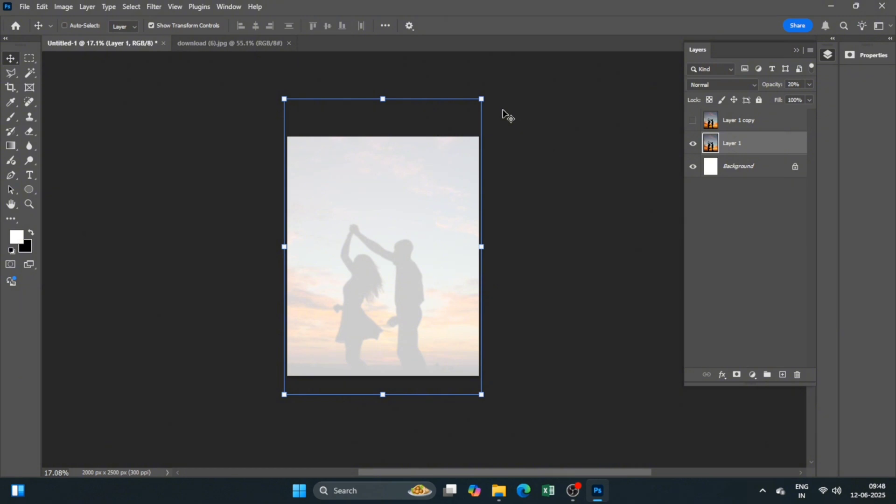
{"action": "scroll", "coordinate": [500, 116], "scroll_direction": "down", "scroll_amount": 1}
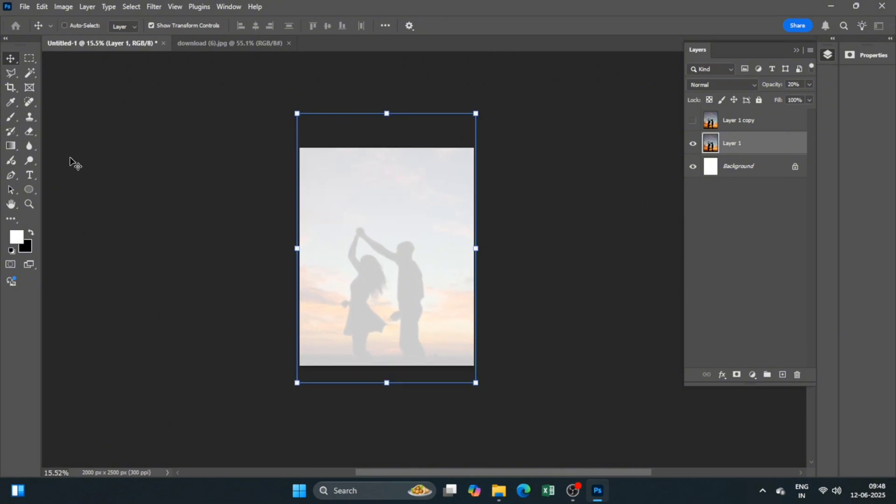
Open download (7).jpg and drag the woman portrait into the poster document.
{"action": "left_click", "coordinate": [24, 7]}
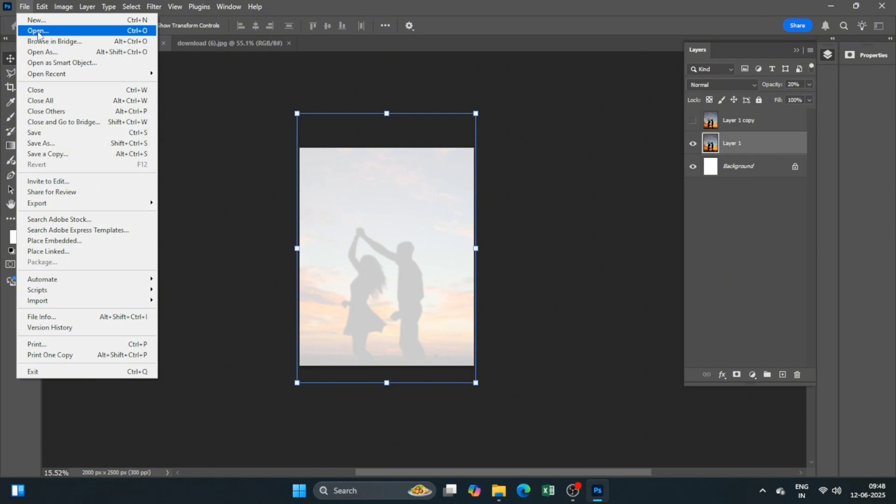
{"action": "left_click", "coordinate": [38, 30]}
{"action": "left_click", "coordinate": [585, 229]}
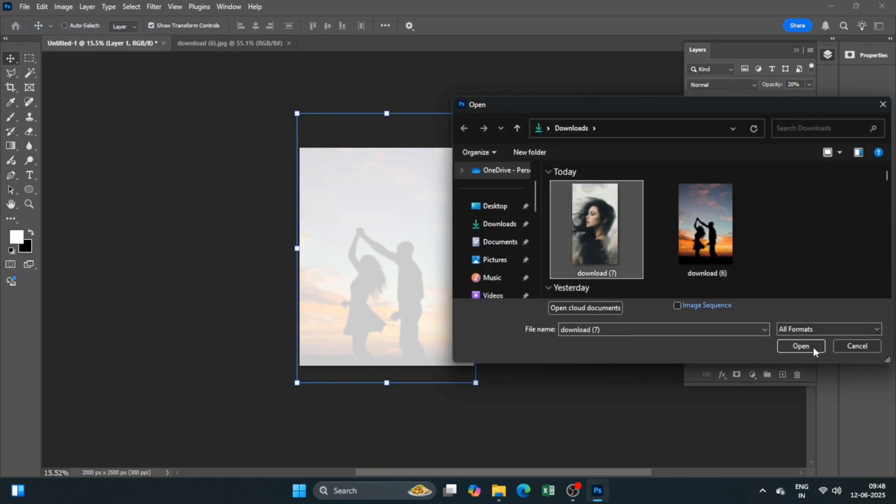
{"action": "left_click", "coordinate": [801, 346]}
{"action": "scroll", "coordinate": [423, 232], "scroll_direction": "down", "scroll_amount": 1}
{"action": "scroll", "coordinate": [423, 231], "scroll_direction": "down", "scroll_amount": 2}
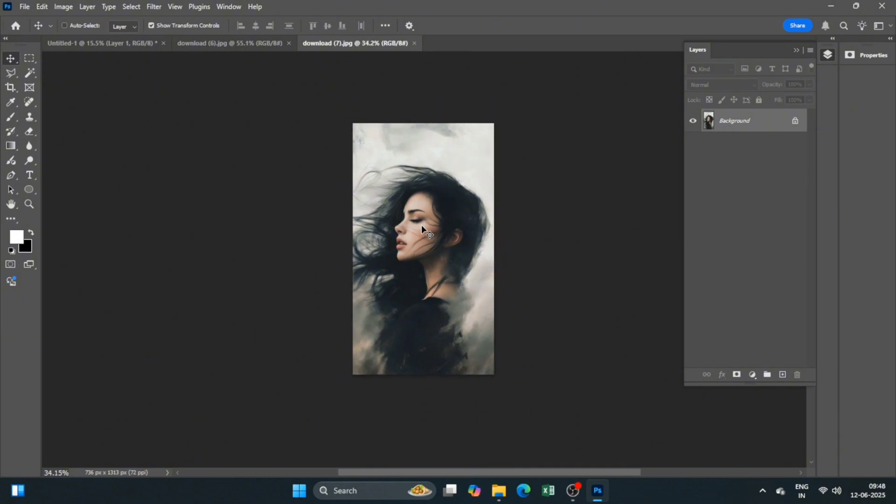
{"action": "left_click_drag", "start_coordinate": [413, 279], "coordinate": [385, 262]}
Scale the portrait to about 276% so it covers the canvas, then commit.
{"action": "key", "text": "ctrl+t"}
{"action": "left_click_drag", "start_coordinate": [346, 180], "coordinate": [280, 135]}
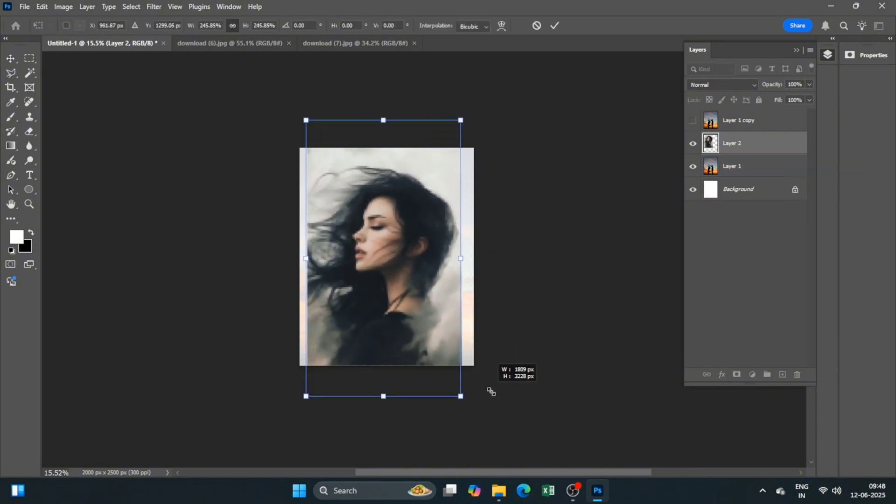
{"action": "left_click_drag", "start_coordinate": [420, 320], "coordinate": [476, 425]}
{"action": "mouse_move", "coordinate": [423, 358]}
{"action": "left_mouse_down"}
{"action": "mouse_move", "coordinate": [405, 351]}
{"action": "mouse_move", "coordinate": [414, 351]}
{"action": "left_mouse_up"}
{"action": "mouse_move", "coordinate": [469, 418]}
{"action": "left_mouse_down"}
{"action": "mouse_move", "coordinate": [476, 425]}
{"action": "mouse_move", "coordinate": [431, 376]}
{"action": "mouse_move", "coordinate": [439, 376]}
{"action": "left_mouse_up"}
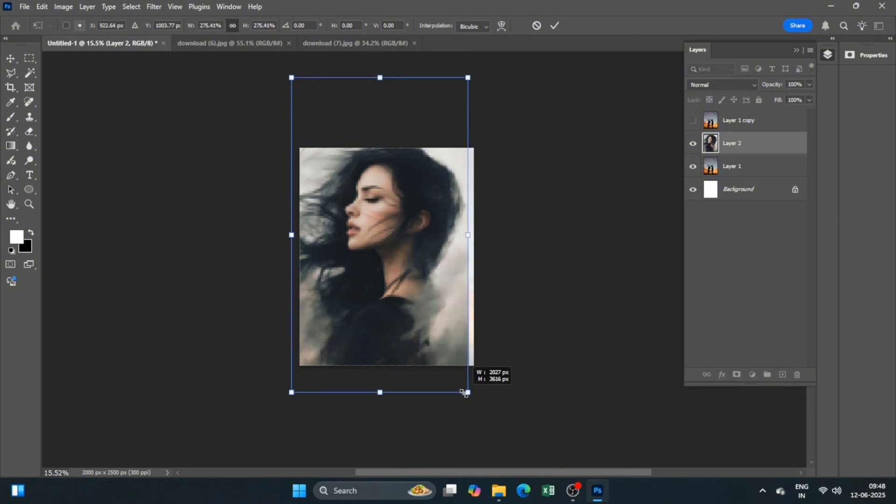
{"action": "left_click_drag", "start_coordinate": [471, 403], "coordinate": [442, 381]}
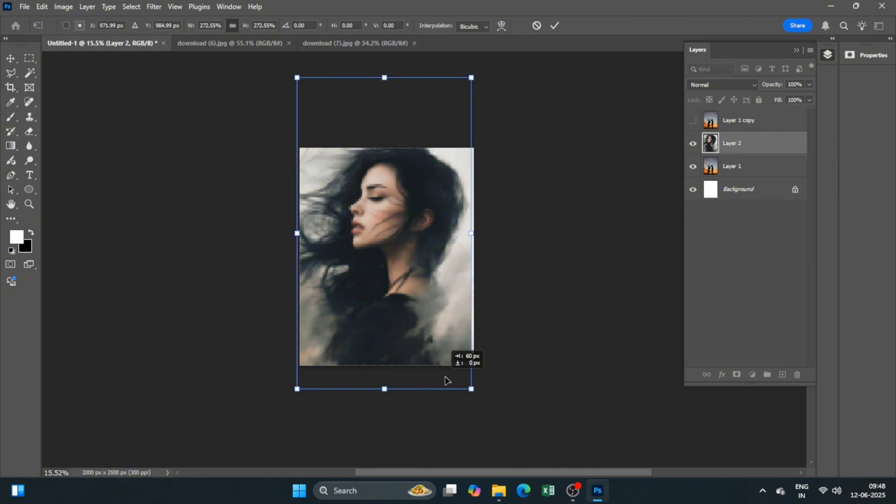
{"action": "left_click_drag", "start_coordinate": [445, 381], "coordinate": [476, 394]}
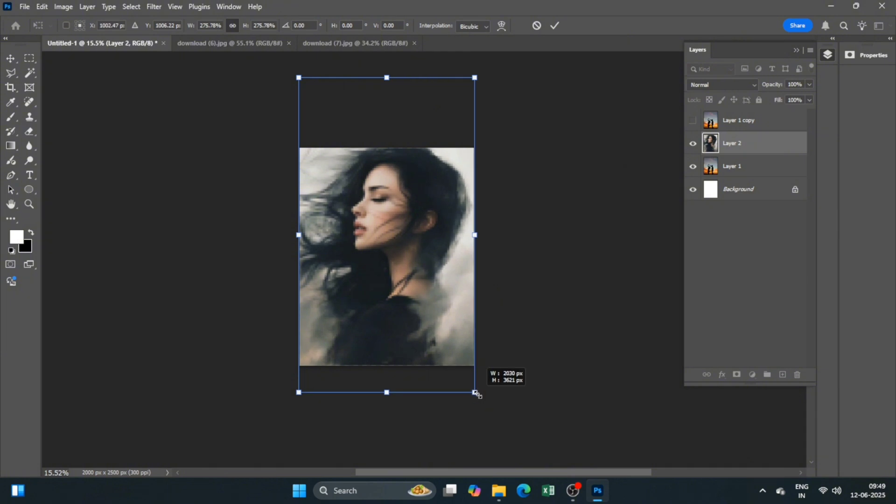
{"action": "key", "text": "Up"}
{"action": "key", "text": "Up"}
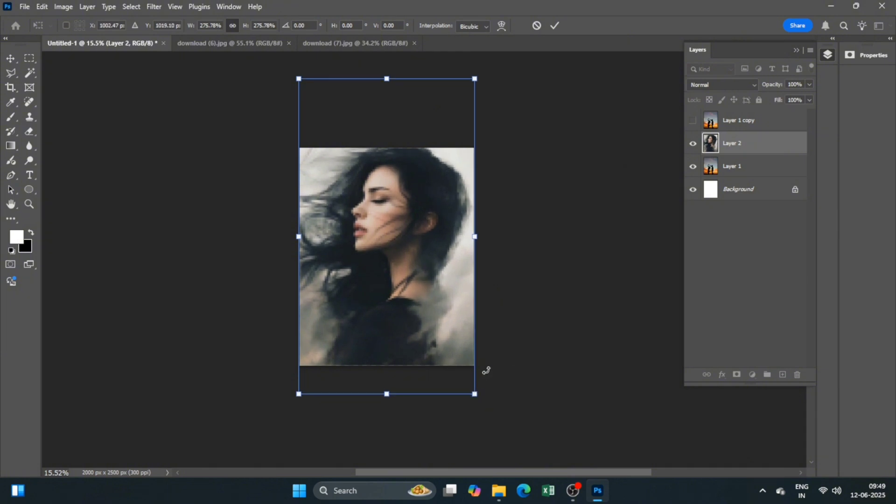
{"action": "key", "text": "Up"}
{"action": "key", "text": "Up"}
{"action": "key", "text": "Up"}
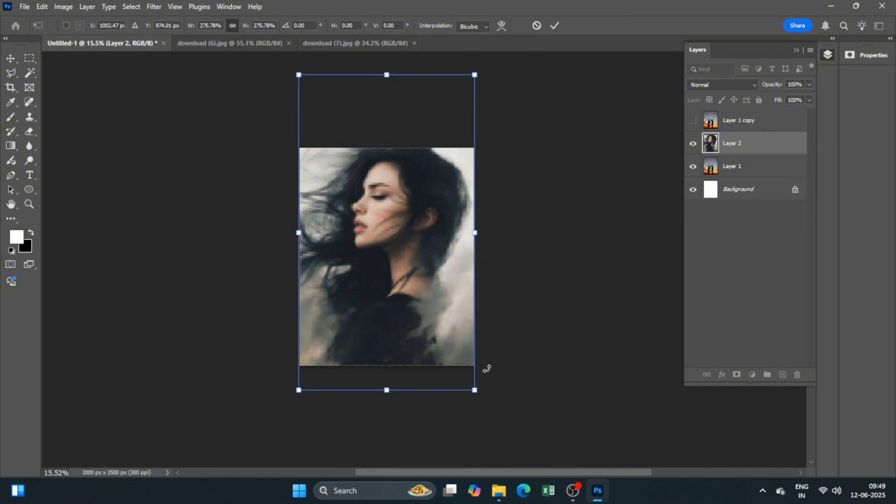
{"action": "key", "text": "Up"}
{"action": "key", "text": "Up"}
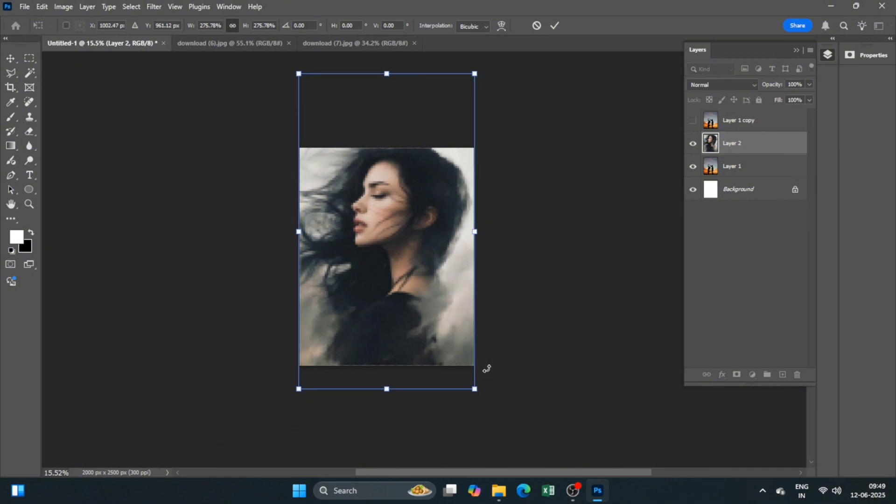
{"action": "key", "text": "Return"}
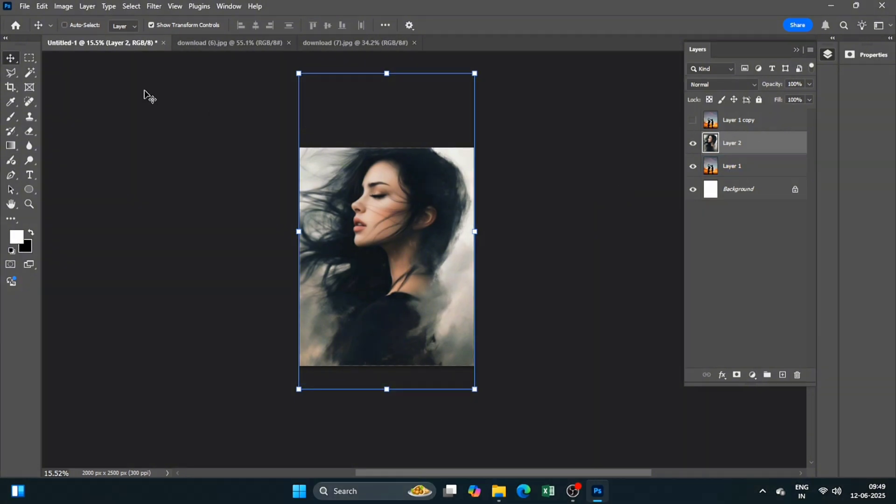
Select the woman with Select > Subject, then try duplicating and deleting the portrait layer.
{"action": "left_click", "coordinate": [132, 6]}
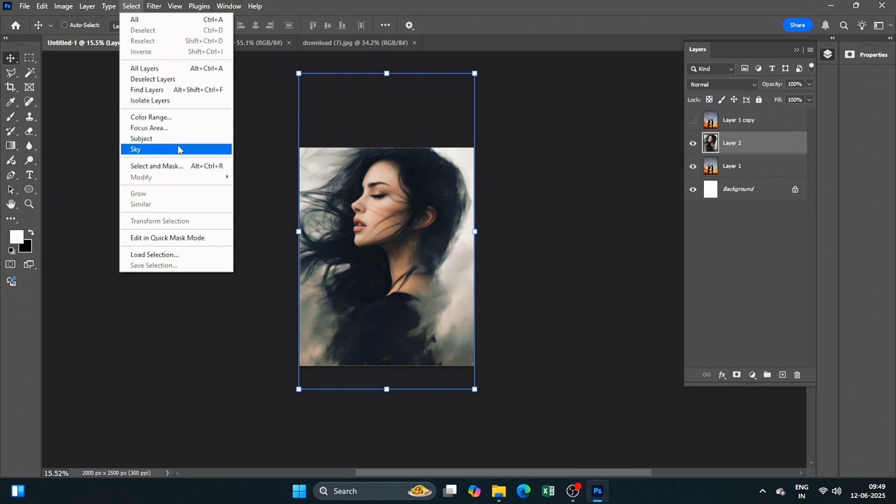
{"action": "left_click", "coordinate": [176, 139]}
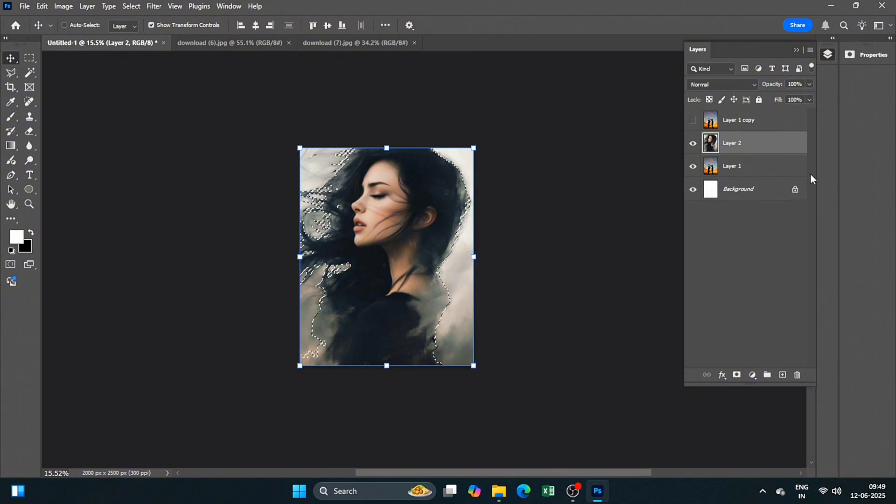
{"action": "left_click_drag", "start_coordinate": [765, 147], "coordinate": [785, 383]}
{"action": "key", "text": "Escape"}
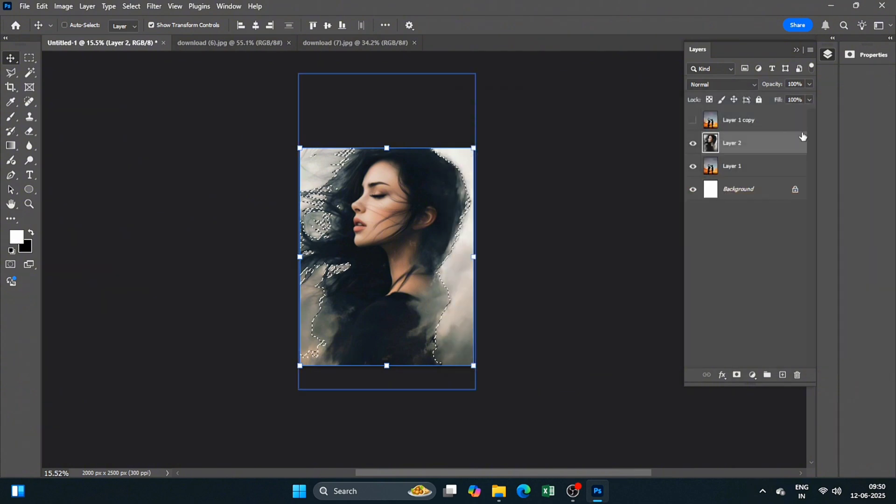
{"action": "left_click_drag", "start_coordinate": [764, 152], "coordinate": [784, 379]}
{"action": "left_click", "coordinate": [762, 167]}
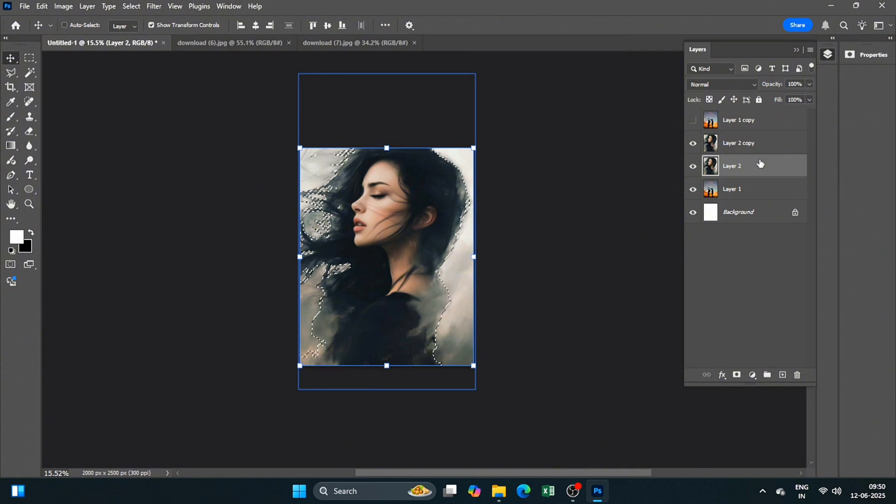
{"action": "left_click_drag", "start_coordinate": [760, 163], "coordinate": [797, 376]}
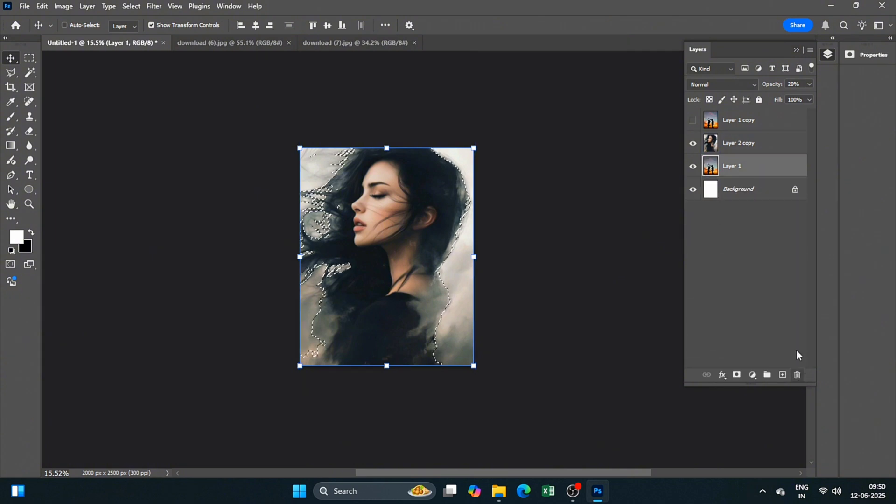
{"action": "left_click", "coordinate": [750, 144]}
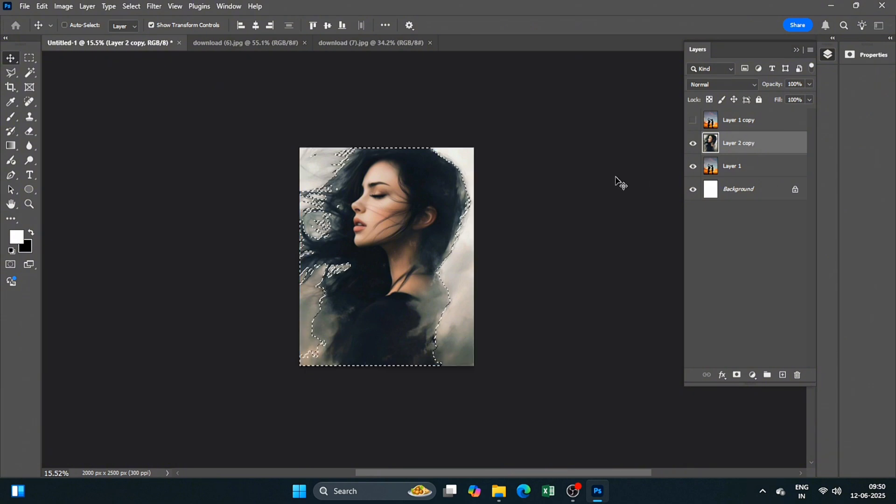
{"action": "key", "text": "ctrl+z"}
Undo the stray duplicates and copy the selected woman onto new Layer 3.
{"action": "left_click", "coordinate": [766, 148]}
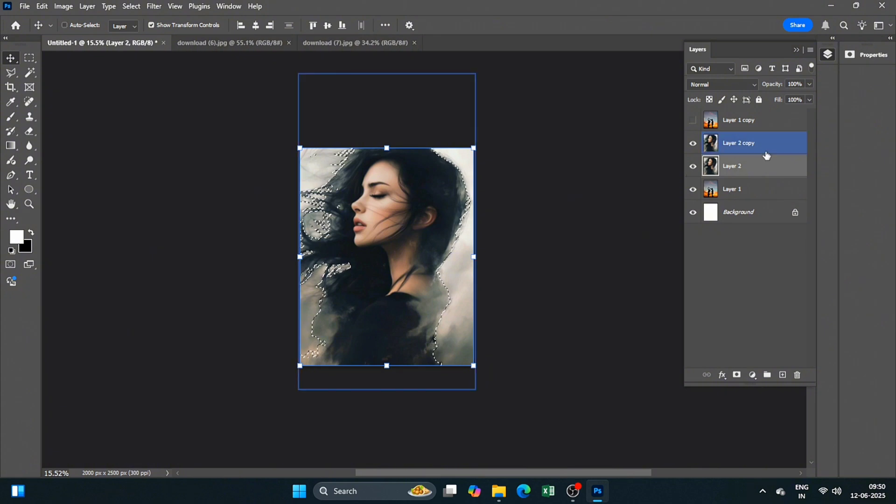
{"action": "left_click", "coordinate": [763, 173]}
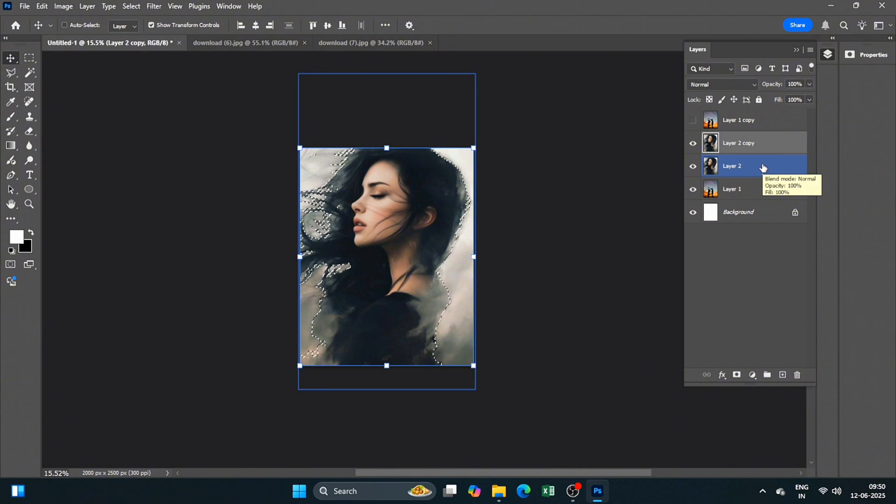
{"action": "left_click", "coordinate": [763, 167], "text": "ctrl"}
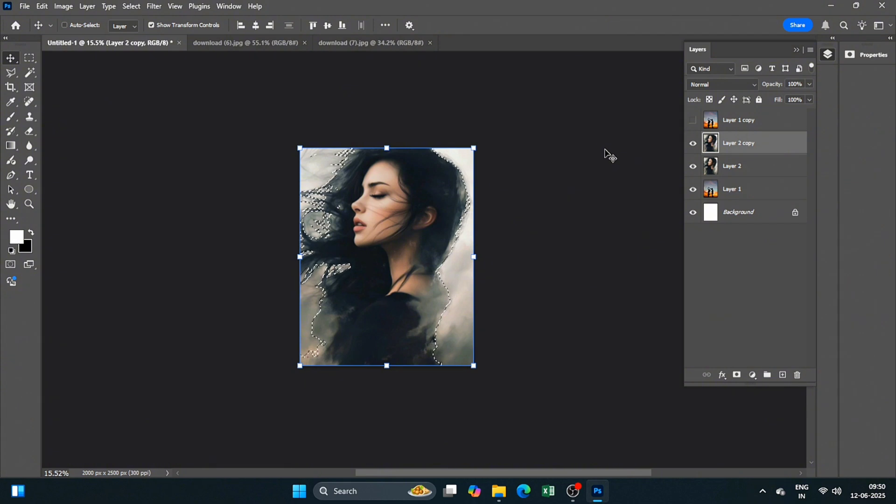
{"action": "key", "text": "ctrl"}
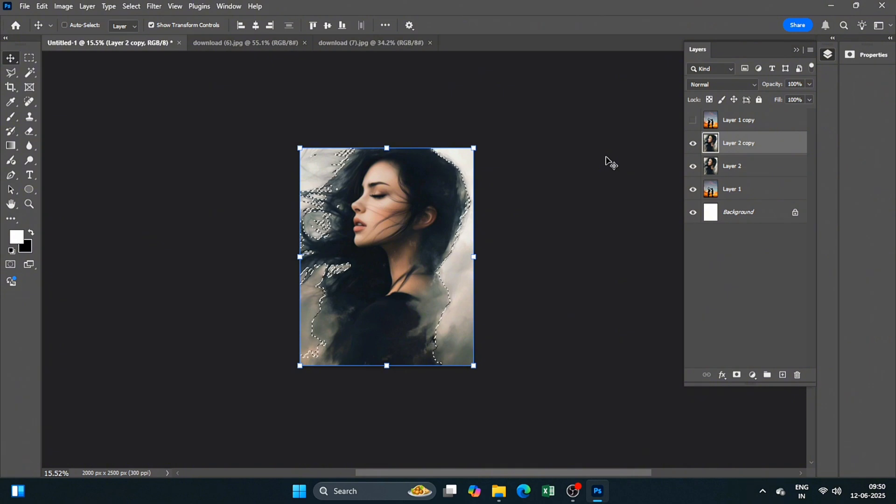
{"action": "left_click", "coordinate": [731, 164], "text": "ctrl"}
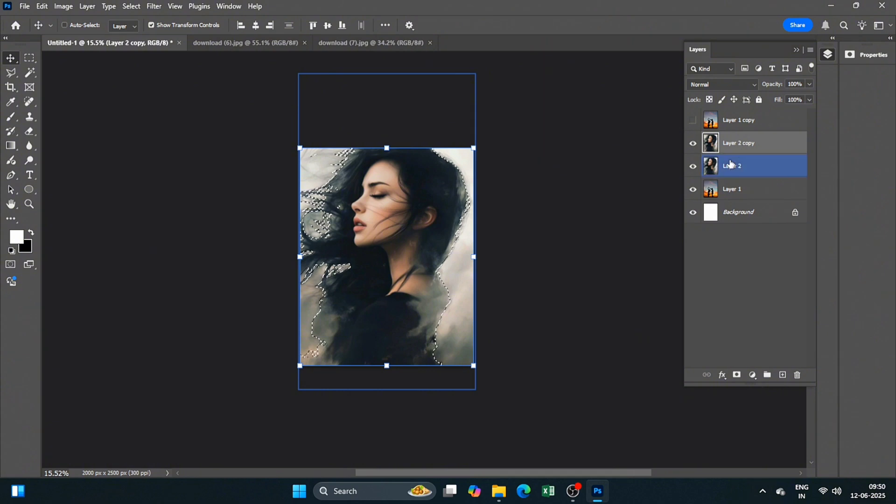
{"action": "key", "text": "ctrl+z"}
{"action": "key", "text": "ctrl+z"}
{"action": "key", "text": "ctrl+z"}
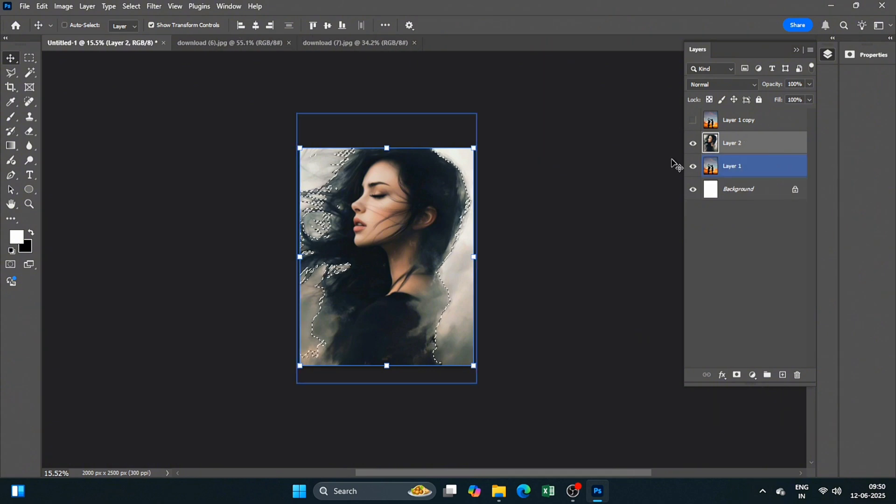
{"action": "key", "text": "ctrl+z"}
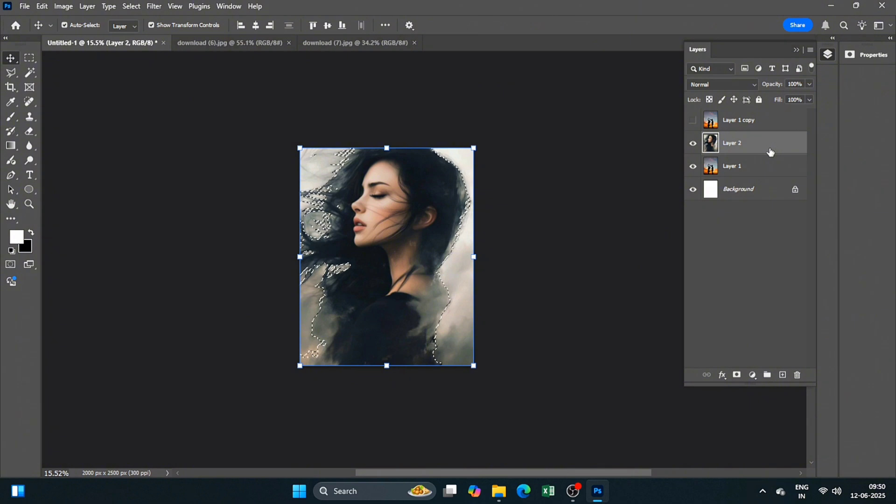
{"action": "key", "text": "ctrl+j"}
Delete portrait Layer 2, convert Layer 3 to a Smart Object, and show Layer 1 copy.
{"action": "left_click", "coordinate": [762, 167]}
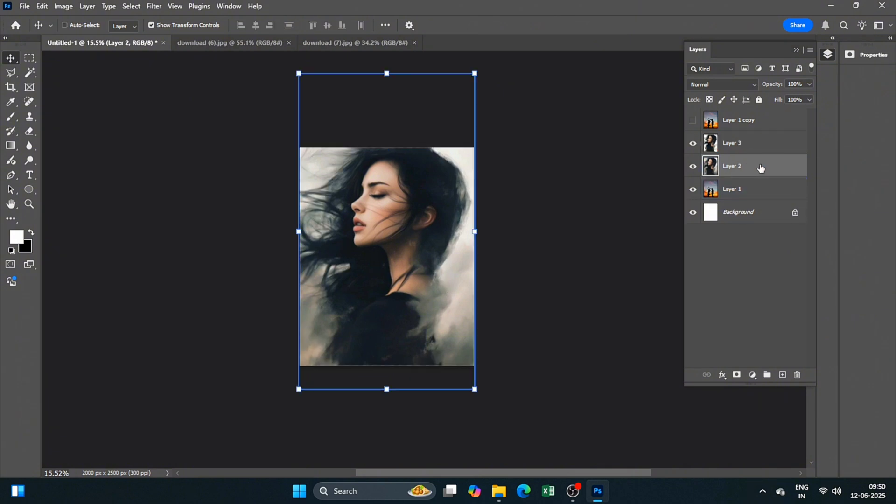
{"action": "left_click_drag", "start_coordinate": [761, 168], "coordinate": [798, 376]}
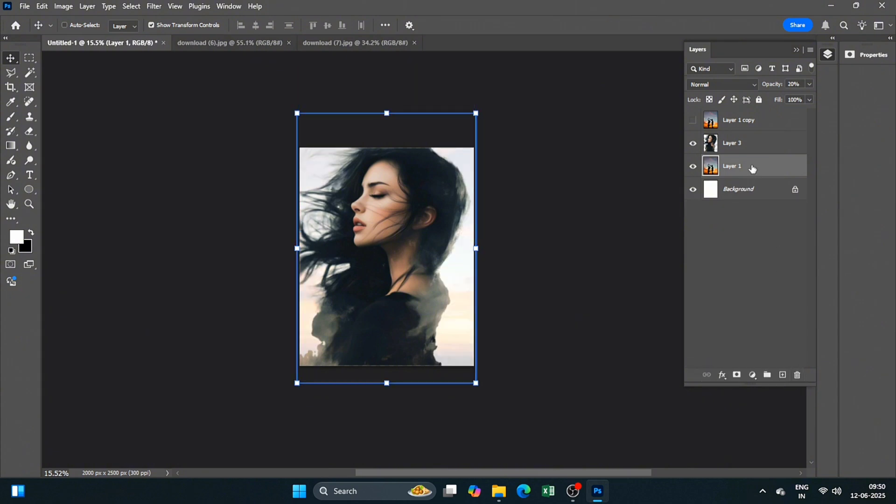
{"action": "left_click", "coordinate": [740, 149]}
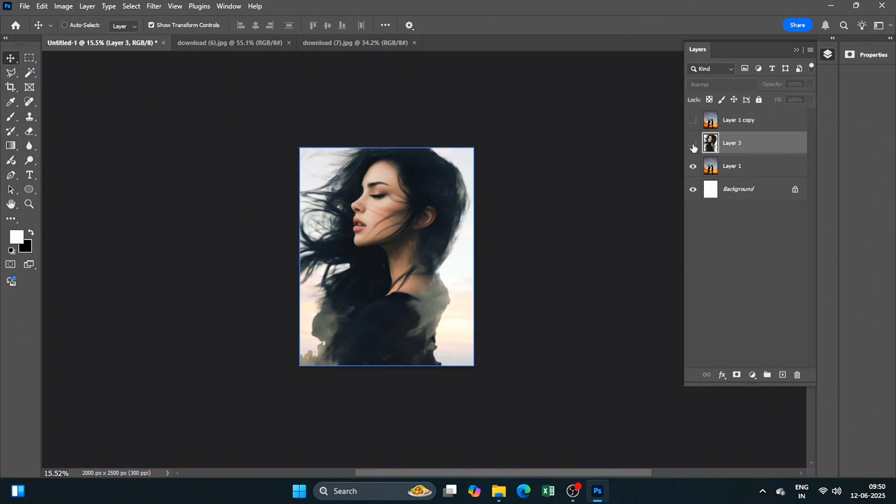
{"action": "left_click", "coordinate": [694, 144]}
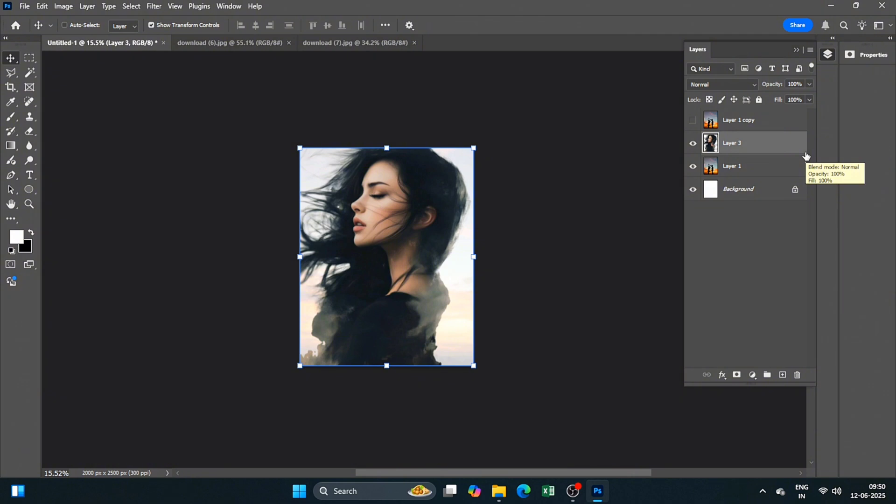
{"action": "right_click", "coordinate": [768, 140]}
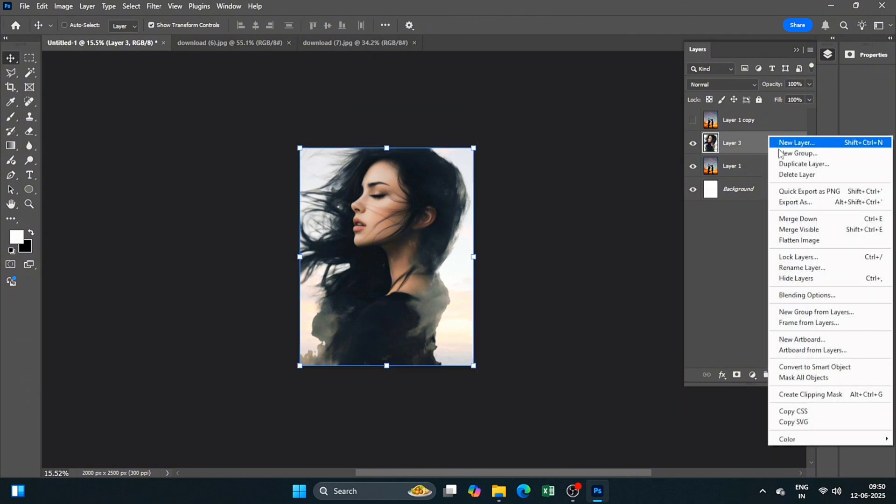
{"action": "left_click", "coordinate": [822, 367]}
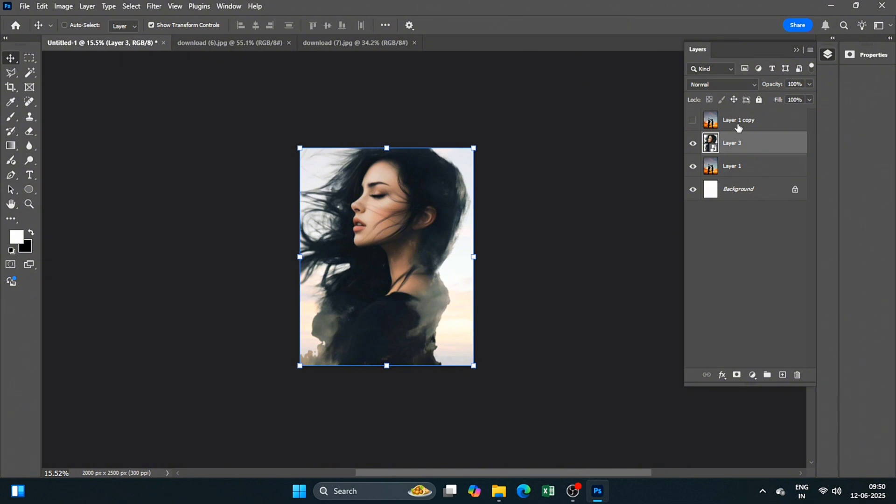
{"action": "left_click", "coordinate": [693, 120]}
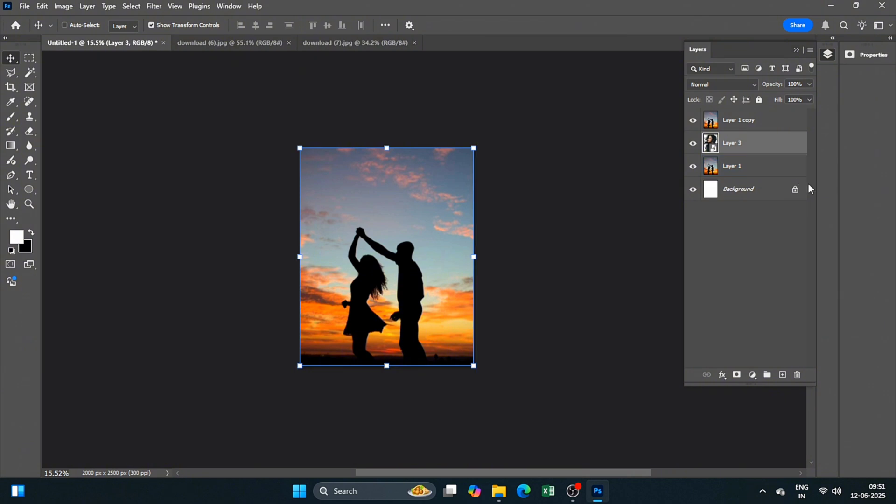
Clip Layer 1 copy into Layer 3, then duplicate Layer 3 and move the copy to the top.
{"action": "left_click", "coordinate": [766, 131], "text": "alt"}
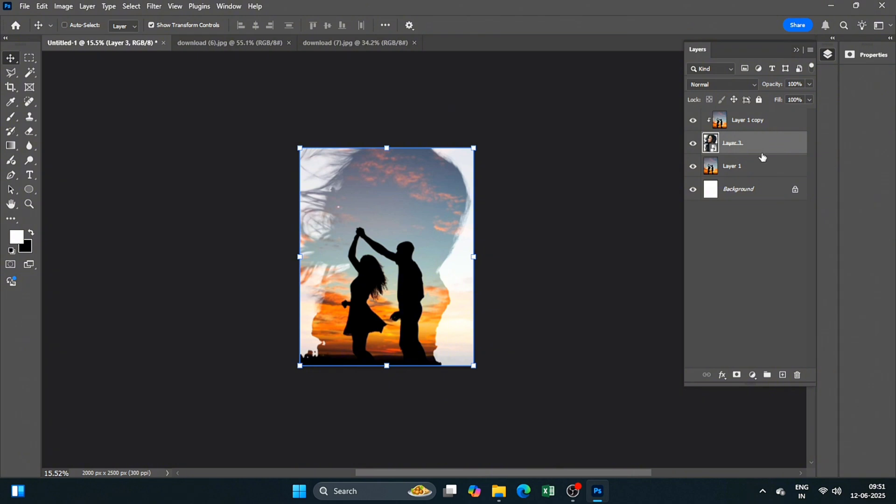
{"action": "left_click", "coordinate": [752, 127]}
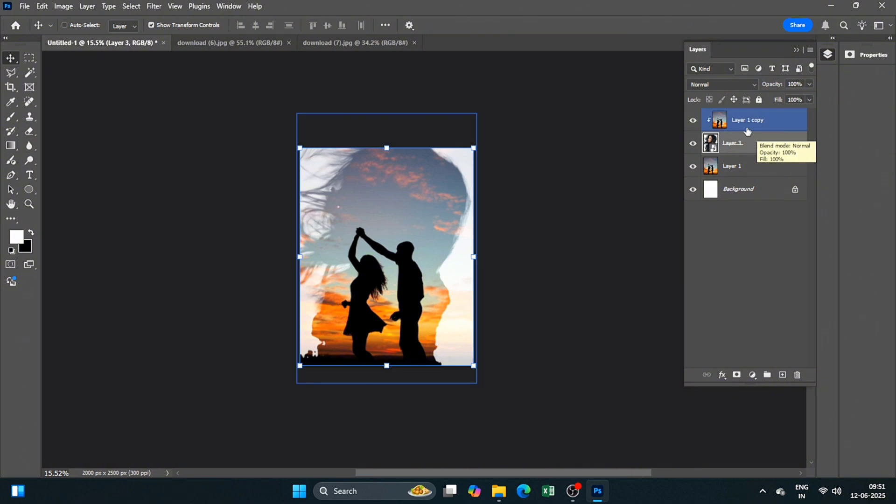
{"action": "left_click", "coordinate": [749, 142]}
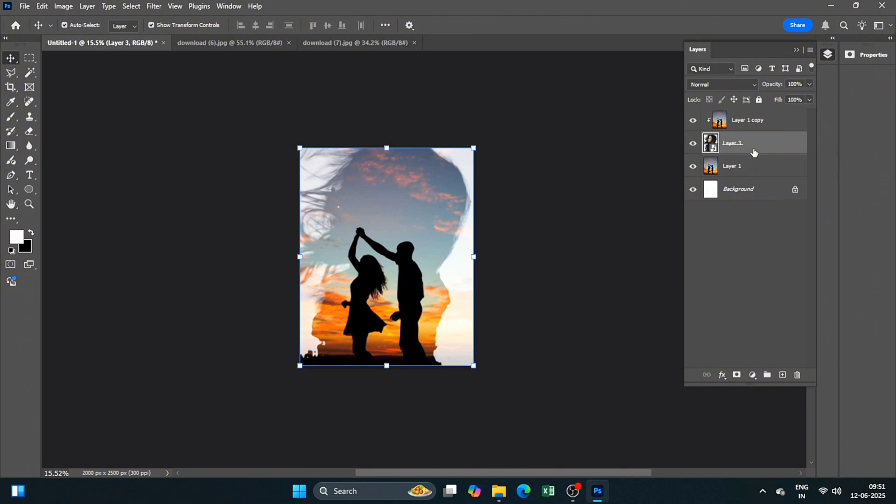
{"action": "key", "text": "ctrl+j"}
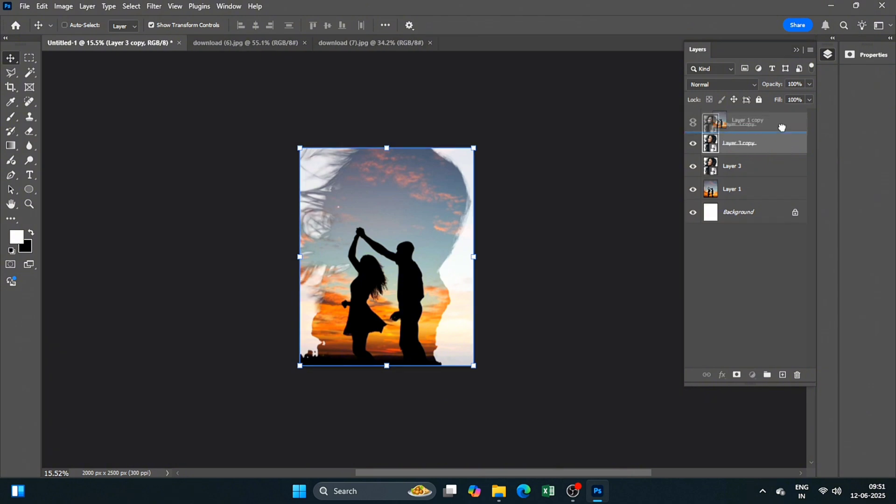
{"action": "left_click_drag", "start_coordinate": [785, 154], "coordinate": [782, 119]}
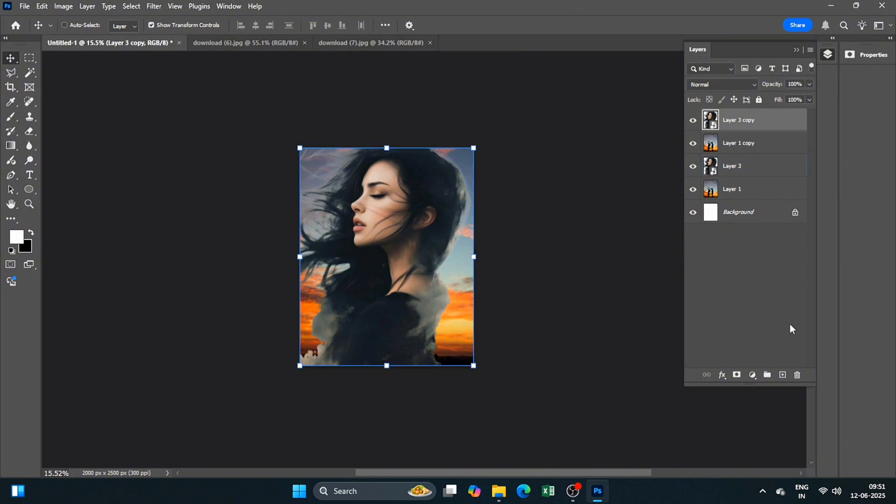
Add a layer mask to Layer 3 copy and invert it to hide the layer.
{"action": "left_click", "coordinate": [737, 375]}
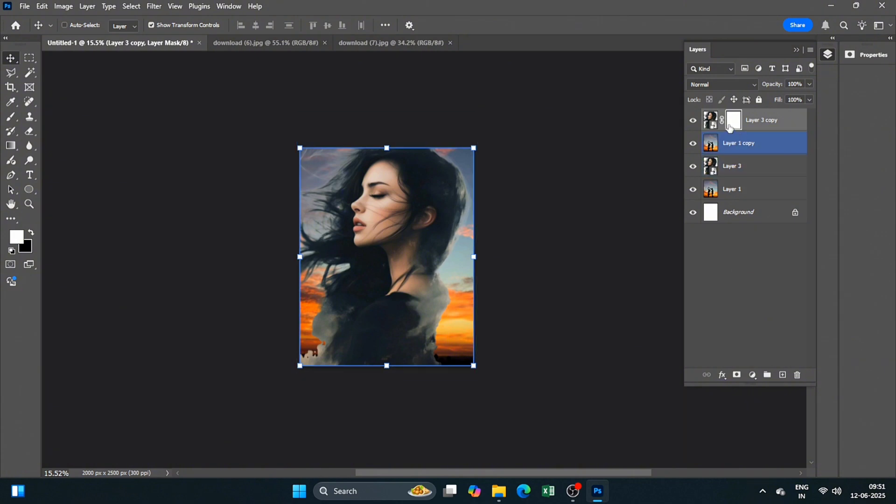
{"action": "key", "text": "ctrl"}
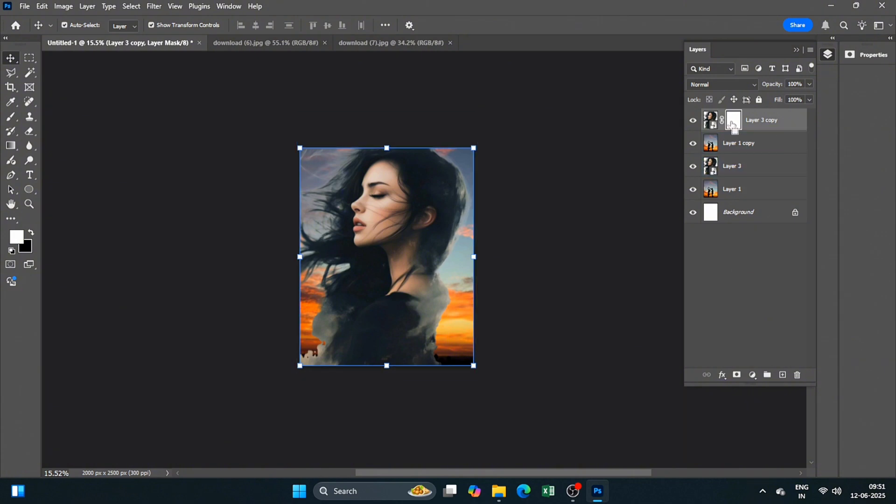
{"action": "key", "text": "ctrl+i"}
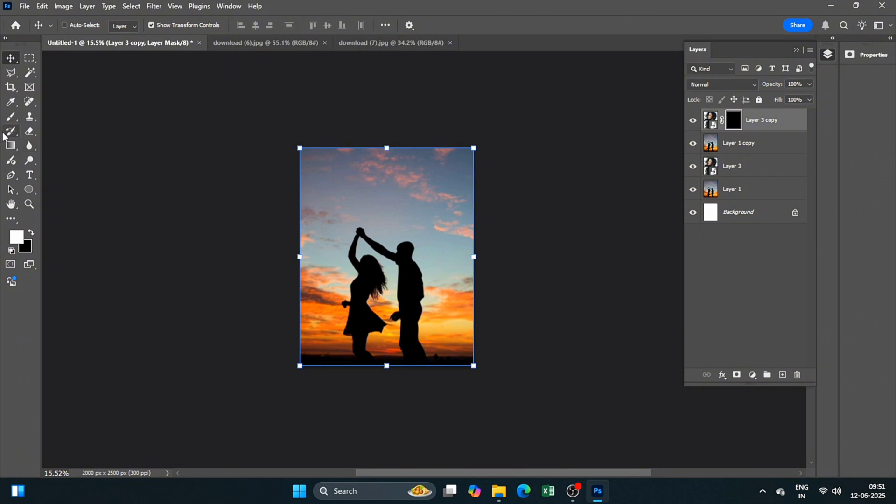
Set up the Brush tool as a soft round brush at 199 px.
{"action": "left_click", "coordinate": [10, 120]}
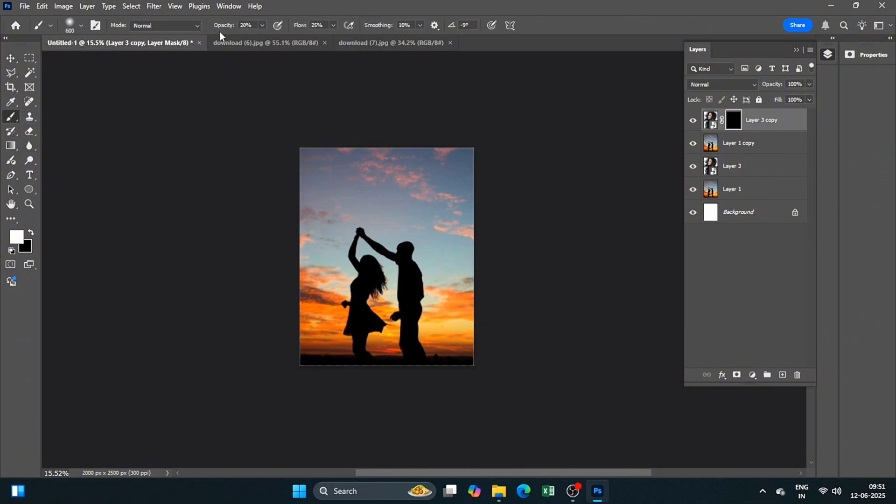
{"action": "left_click", "coordinate": [81, 27]}
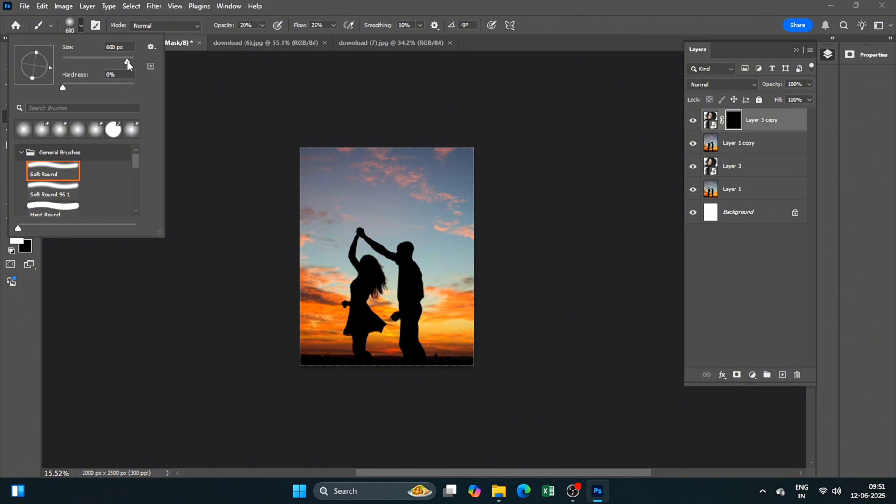
{"action": "left_click_drag", "start_coordinate": [118, 63], "coordinate": [115, 63]}
{"action": "left_click", "coordinate": [235, 69]}
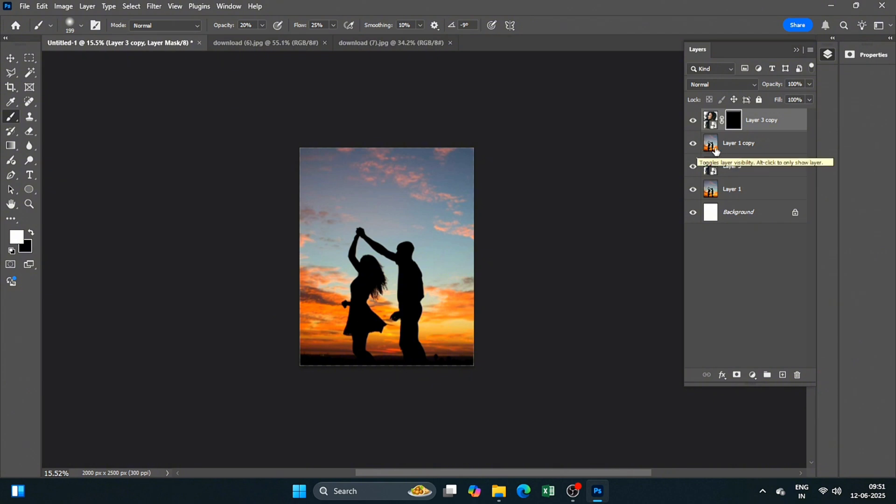
Remove Layer 3 copy's mask, move Layer 3 to the top, and give it an inverted mask.
{"action": "key", "text": "ctrl+i"}
{"action": "key", "text": "Delete"}
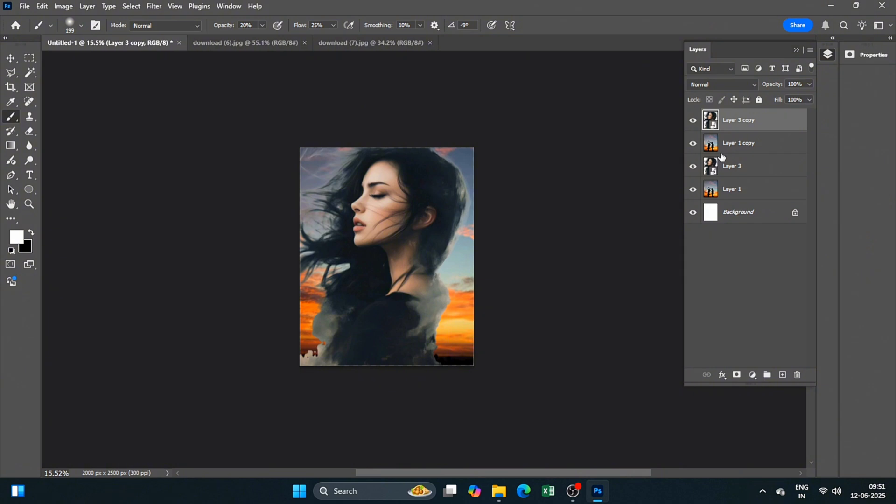
{"action": "left_click_drag", "start_coordinate": [722, 120], "coordinate": [723, 156]}
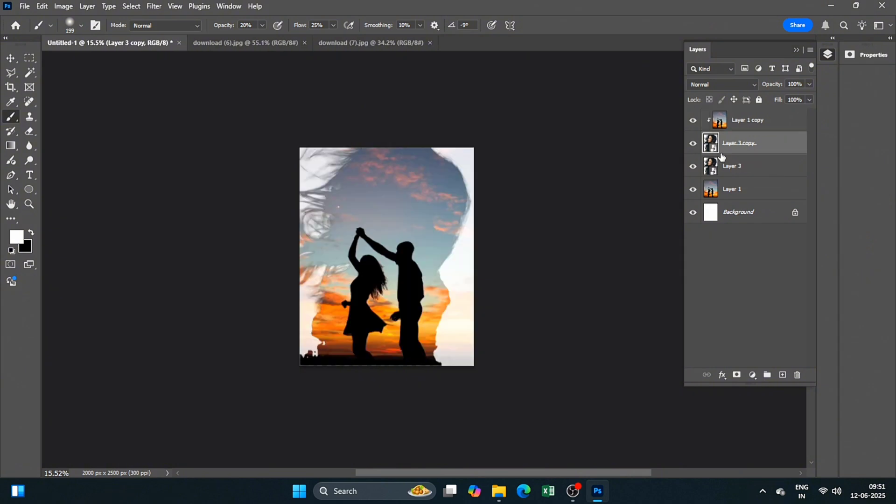
{"action": "left_click", "coordinate": [738, 175]}
{"action": "left_click_drag", "start_coordinate": [751, 171], "coordinate": [741, 109]}
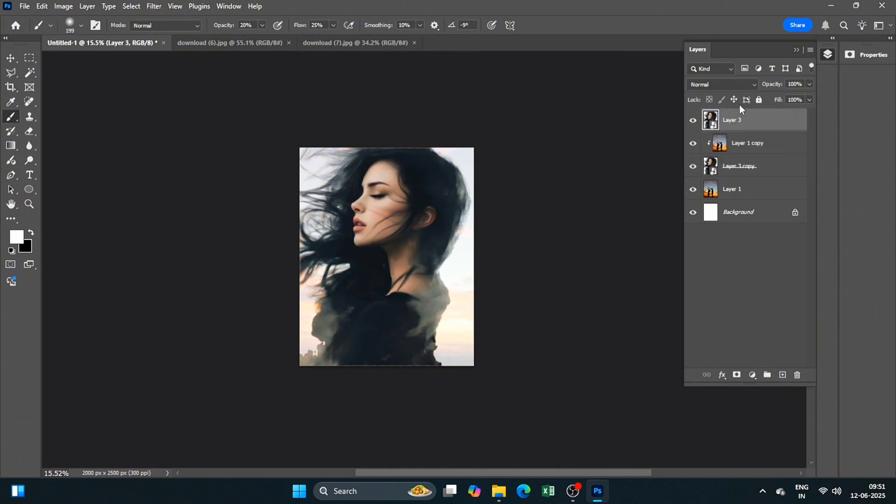
{"action": "left_click", "coordinate": [737, 375]}
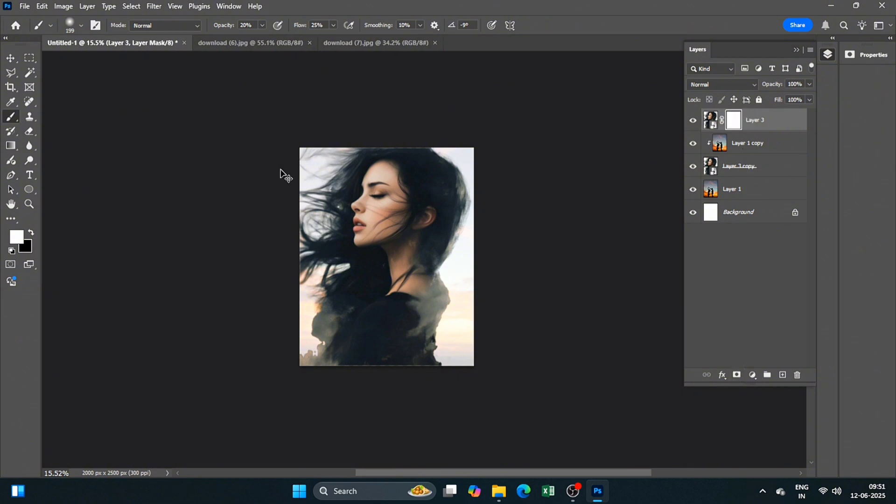
{"action": "key", "text": "ctrl+i"}
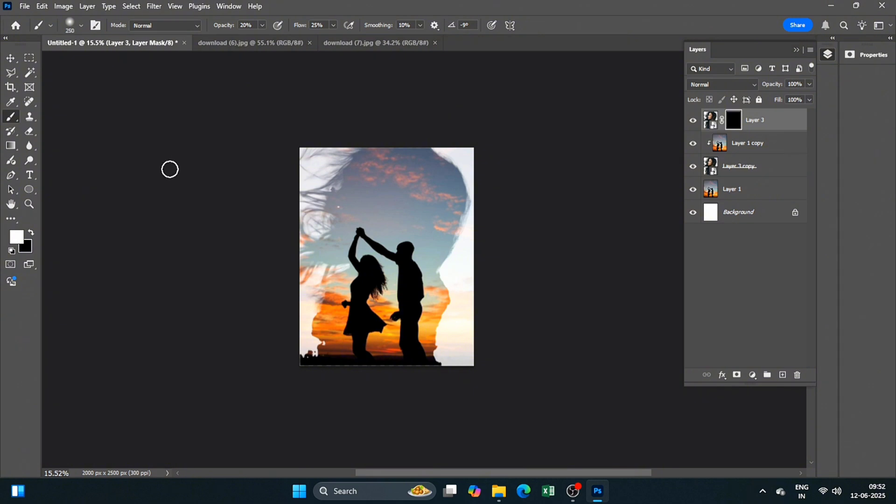
Enlarge the brush and paint the woman's face and hair back in on the mask.
{"action": "key", "text": "bracketright"}
{"action": "key", "text": "bracketright"}
{"action": "key", "text": "bracketright"}
{"action": "left_click_drag", "start_coordinate": [300, 214], "coordinate": [356, 144]}
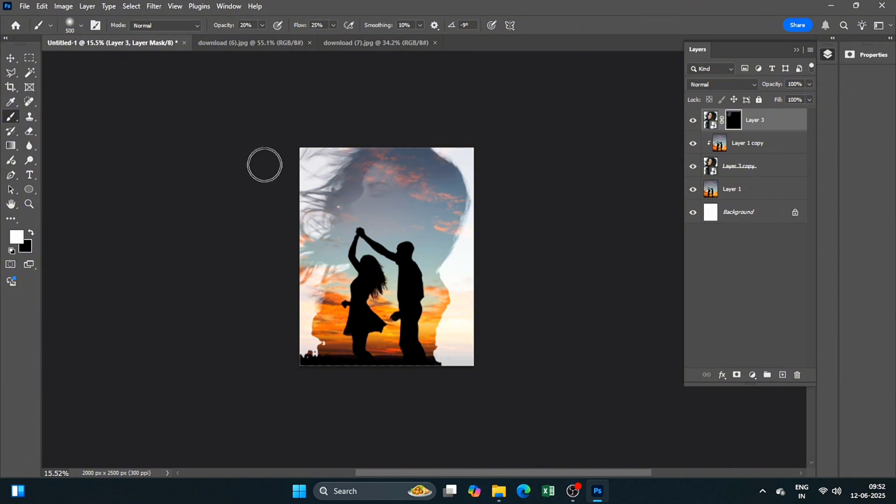
{"action": "mouse_move", "coordinate": [290, 210]}
{"action": "left_mouse_down"}
{"action": "mouse_move", "coordinate": [350, 218]}
{"action": "mouse_move", "coordinate": [356, 168]}
{"action": "mouse_move", "coordinate": [327, 246]}
{"action": "mouse_move", "coordinate": [323, 200]}
{"action": "left_mouse_up"}
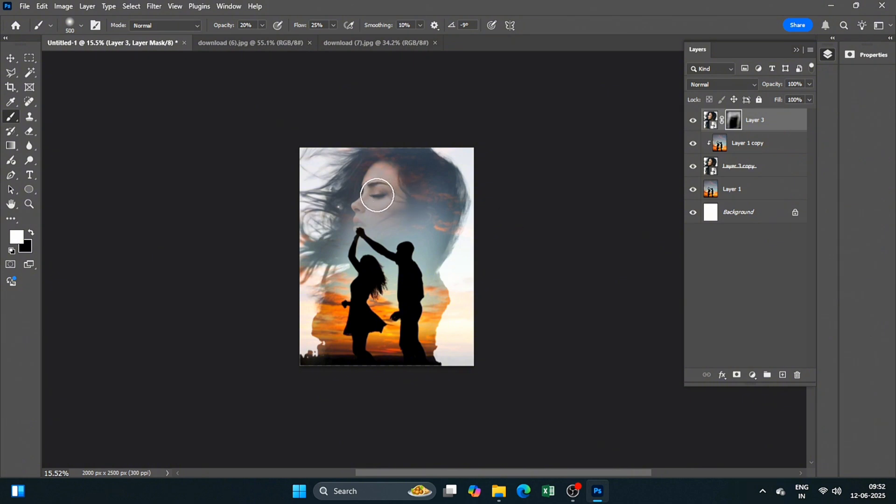
{"action": "left_click_drag", "start_coordinate": [406, 170], "coordinate": [357, 210]}
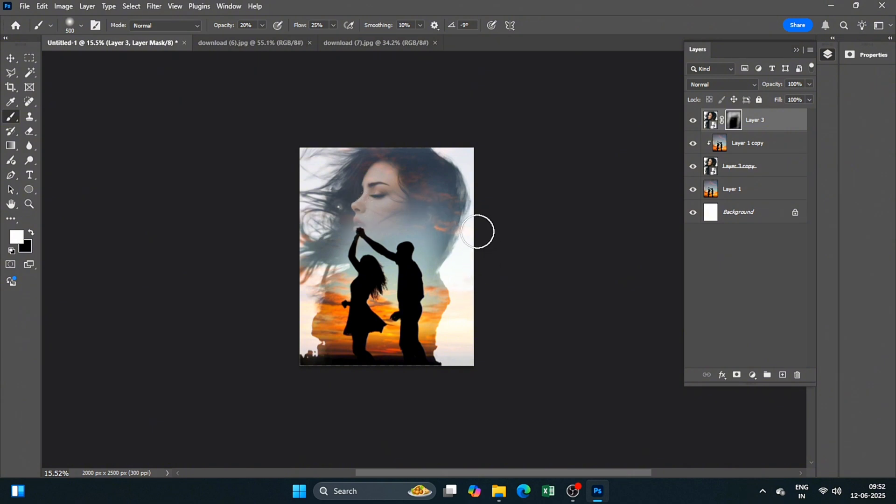
{"action": "left_click_drag", "start_coordinate": [463, 192], "coordinate": [442, 300]}
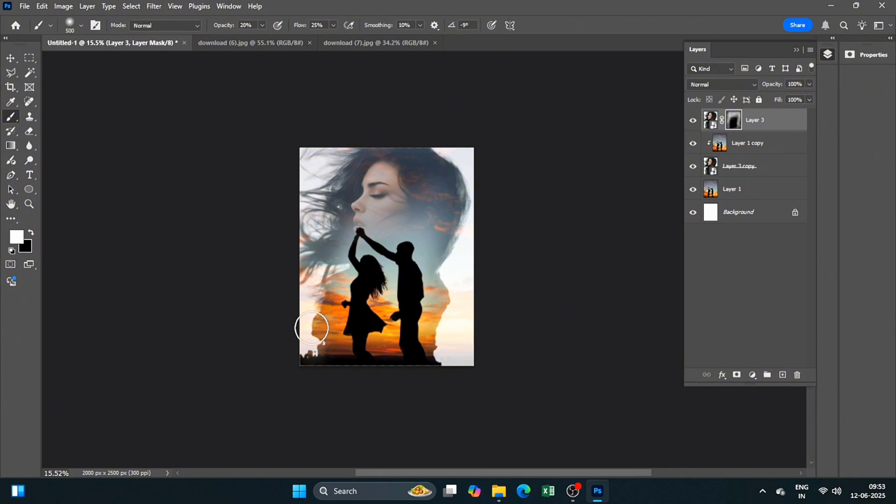
{"action": "mouse_move", "coordinate": [311, 308]}
{"action": "left_mouse_down"}
{"action": "mouse_move", "coordinate": [330, 270]}
{"action": "mouse_move", "coordinate": [304, 220]}
{"action": "mouse_move", "coordinate": [313, 205]}
{"action": "left_mouse_up"}
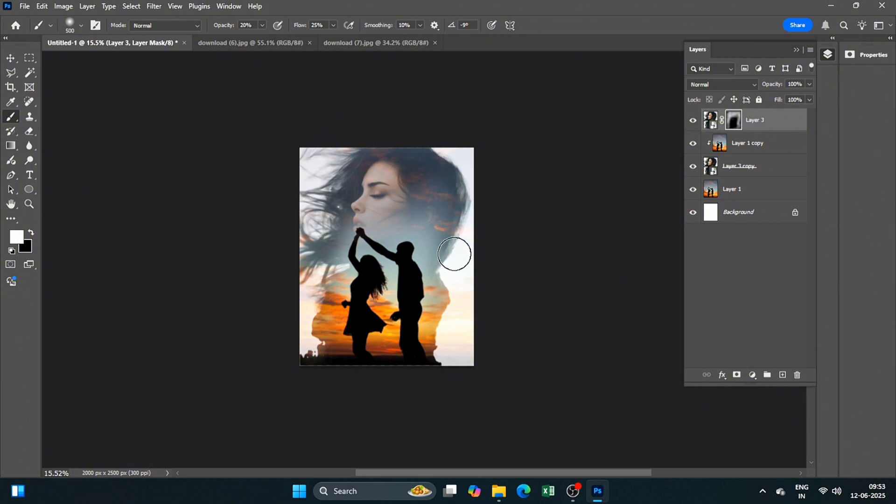
{"action": "left_click_drag", "start_coordinate": [461, 194], "coordinate": [464, 204]}
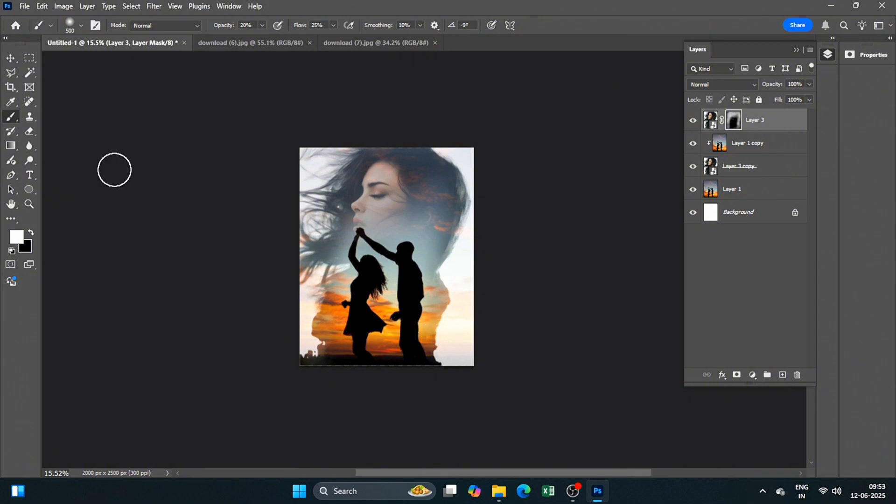
Create a new text layer on the poster reading 'Love You'.
{"action": "left_click", "coordinate": [34, 175]}
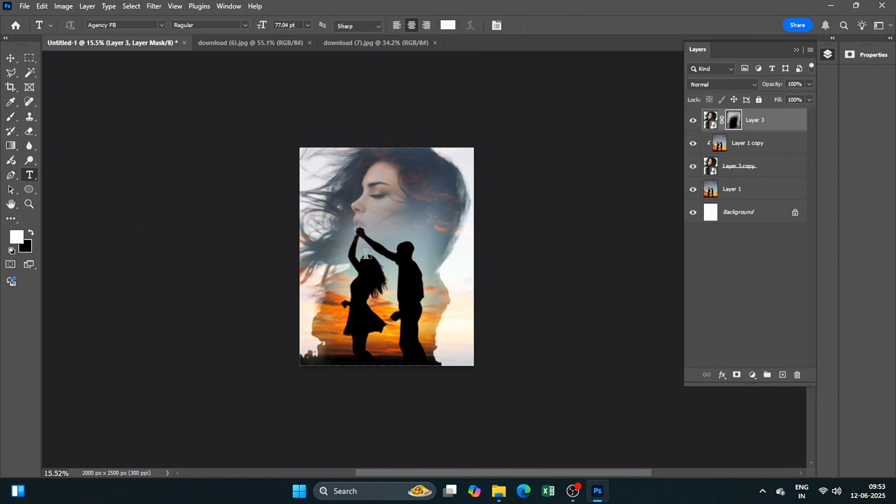
{"action": "left_click", "coordinate": [340, 218]}
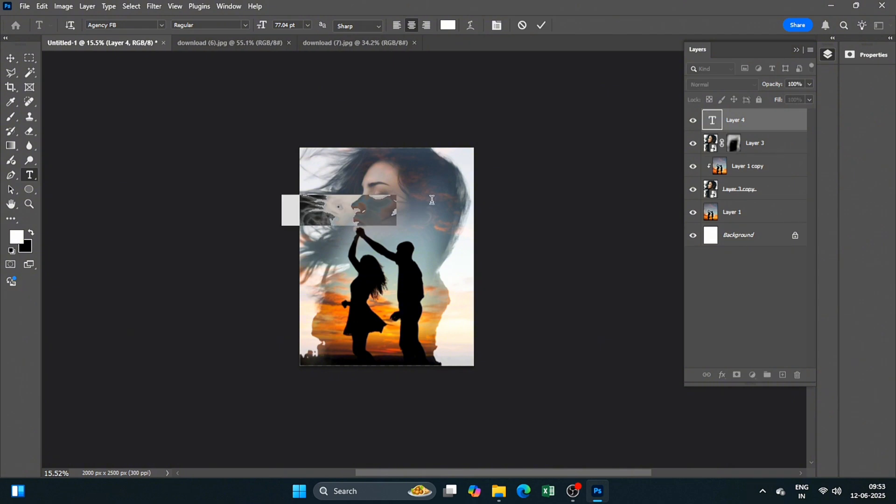
{"action": "key", "text": "BackSpace"}
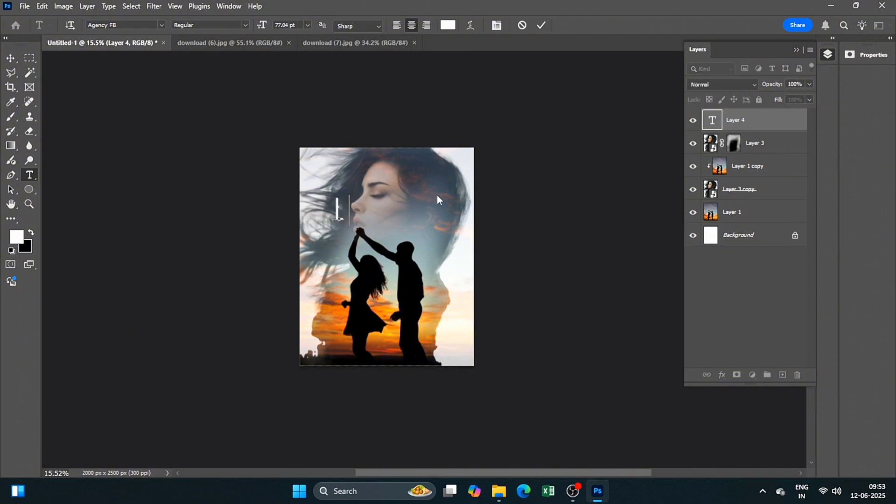
{"action": "type", "text": "Lov"}
{"action": "type", "text": "e Y"}
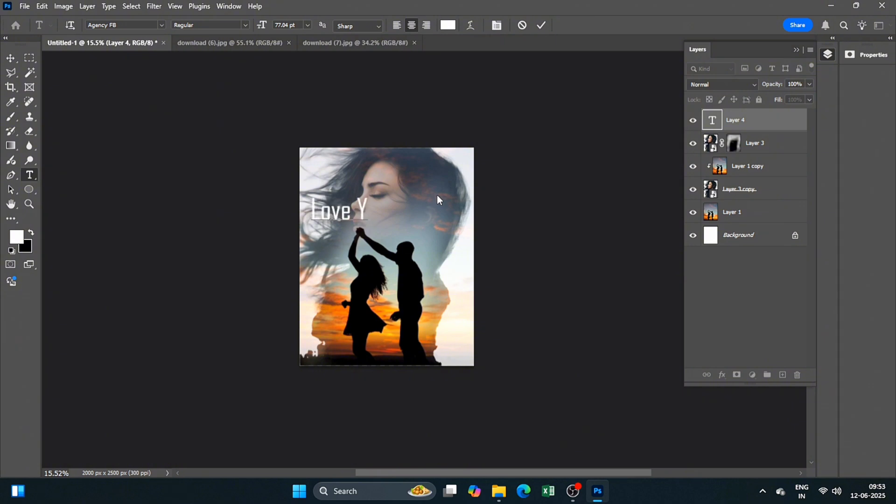
{"action": "type", "text": "ou"}
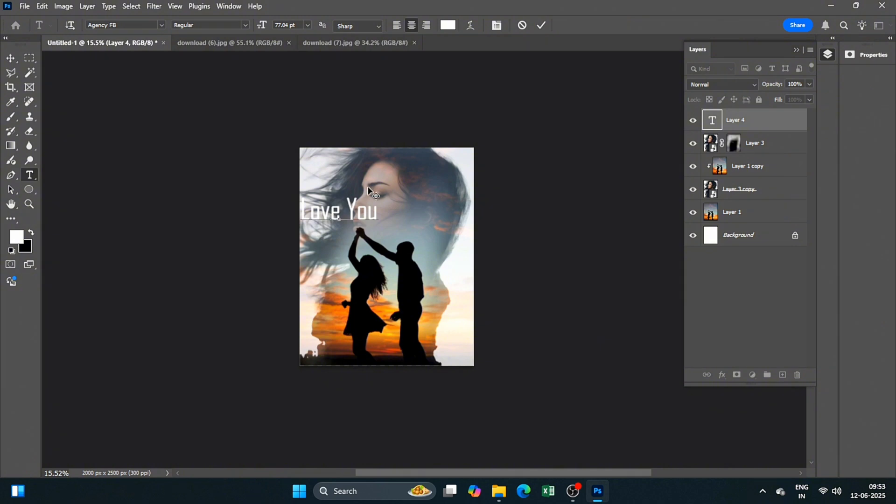
Set 'Love You' in Bickham Script Pro and move it to the lower middle over the couple.
{"action": "left_click", "coordinate": [160, 25]}
{"action": "left_click", "coordinate": [346, 128]}
{"action": "left_click", "coordinate": [715, 128]}
{"action": "double_click", "coordinate": [712, 121]}
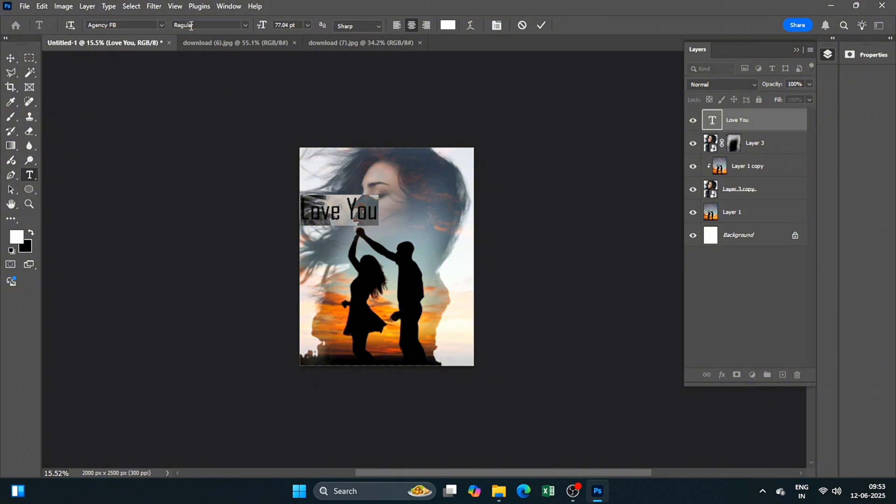
{"action": "left_click", "coordinate": [162, 25]}
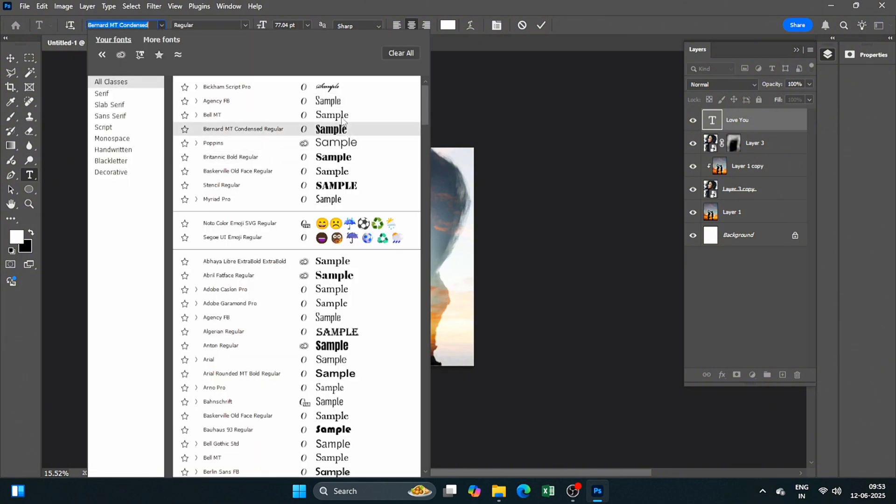
{"action": "left_click", "coordinate": [335, 88]}
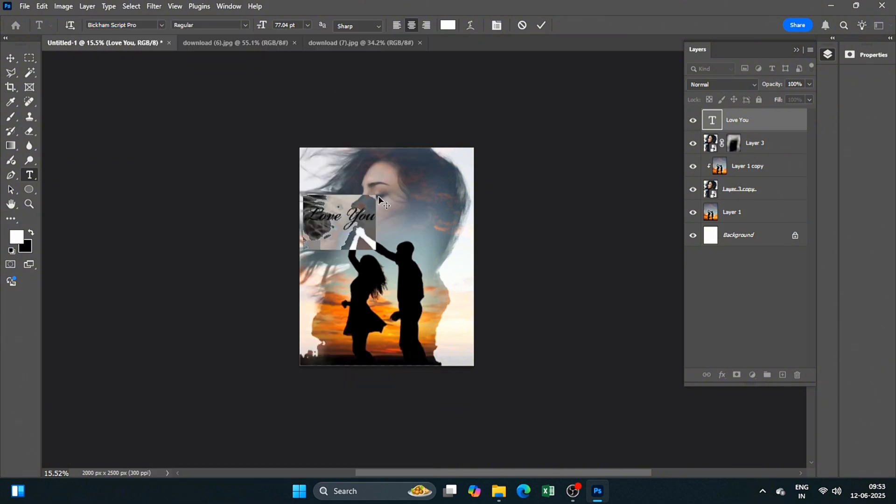
{"action": "left_click", "coordinate": [10, 58]}
{"action": "left_click_drag", "start_coordinate": [349, 223], "coordinate": [388, 327]}
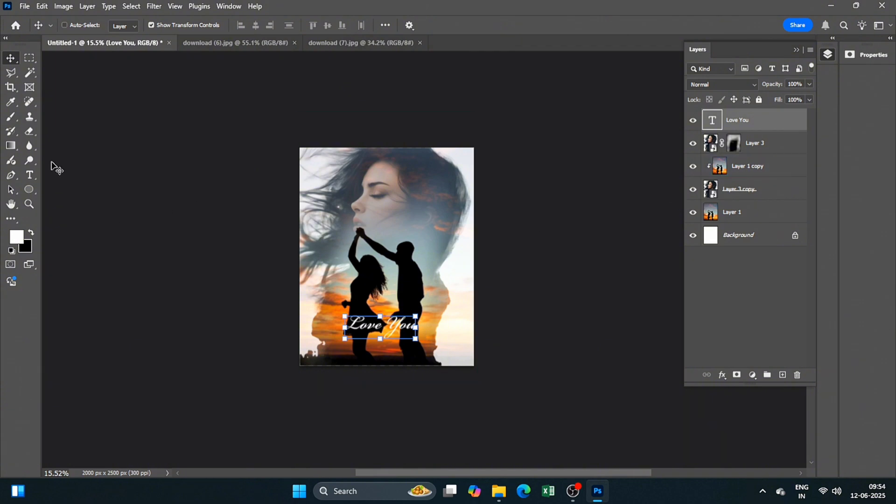
Start a new text layer above the couple and type the title (entered as 'TOREVER').
{"action": "left_click", "coordinate": [30, 175]}
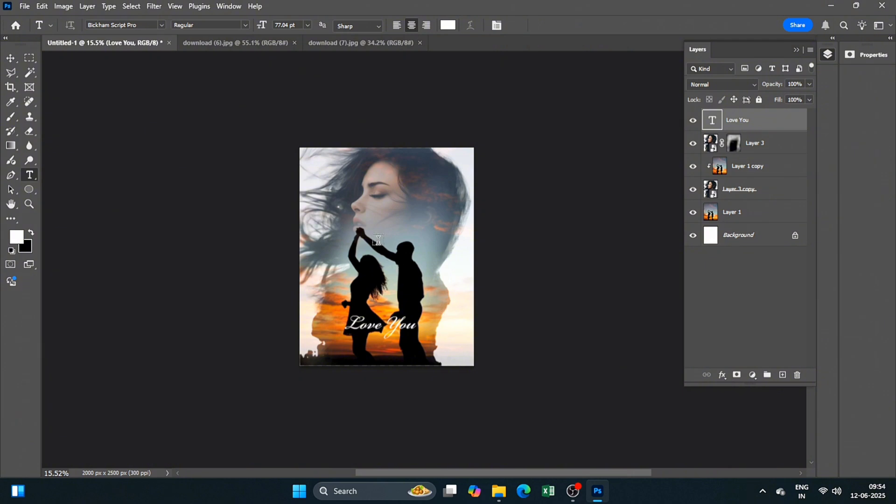
{"action": "left_click", "coordinate": [371, 224]}
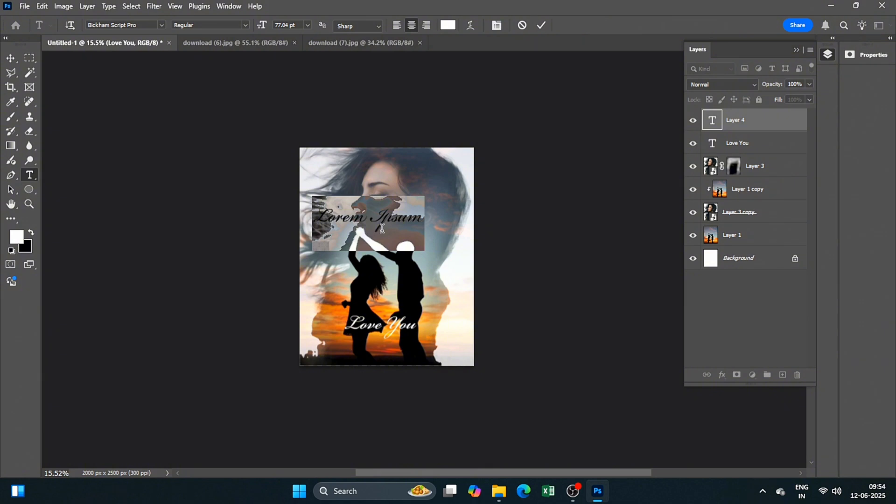
{"action": "type", "text": "T"}
{"action": "type", "text": "O"}
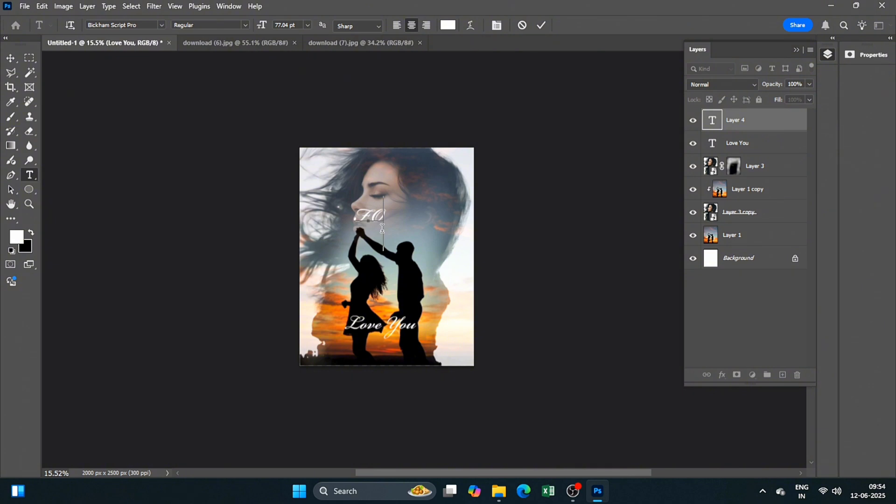
{"action": "type", "text": "RE"}
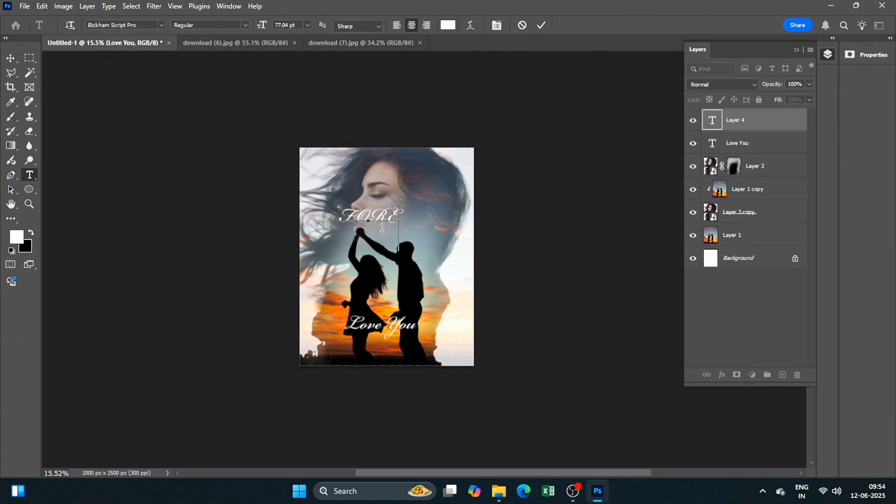
{"action": "type", "text": "VER"}
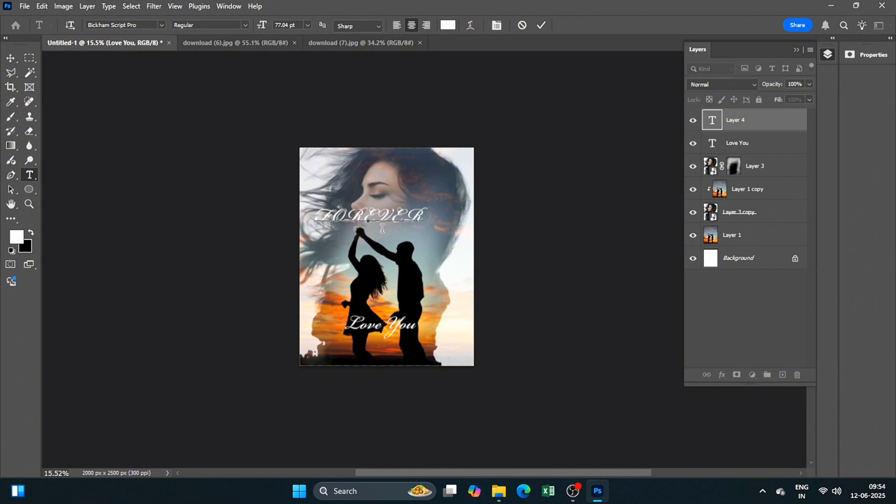
Restyle the FOREVER title in the Agency FB font and commit it.
{"action": "double_click", "coordinate": [717, 128]}
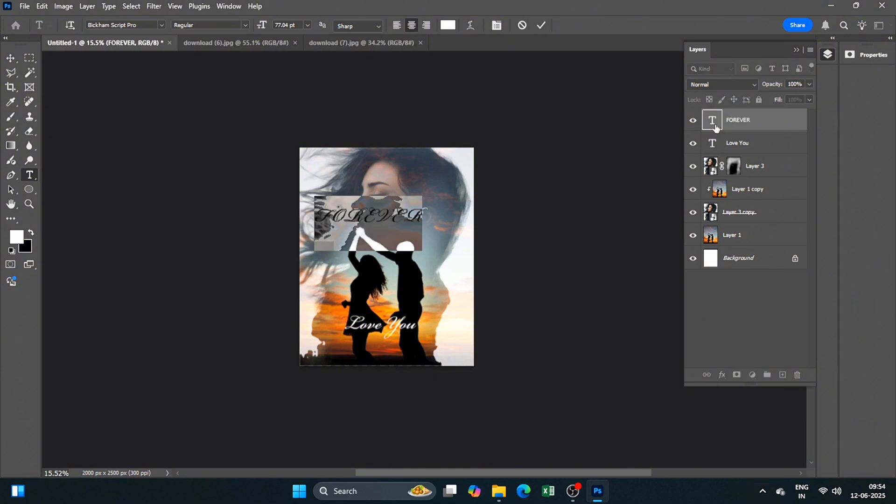
{"action": "left_click", "coordinate": [162, 25]}
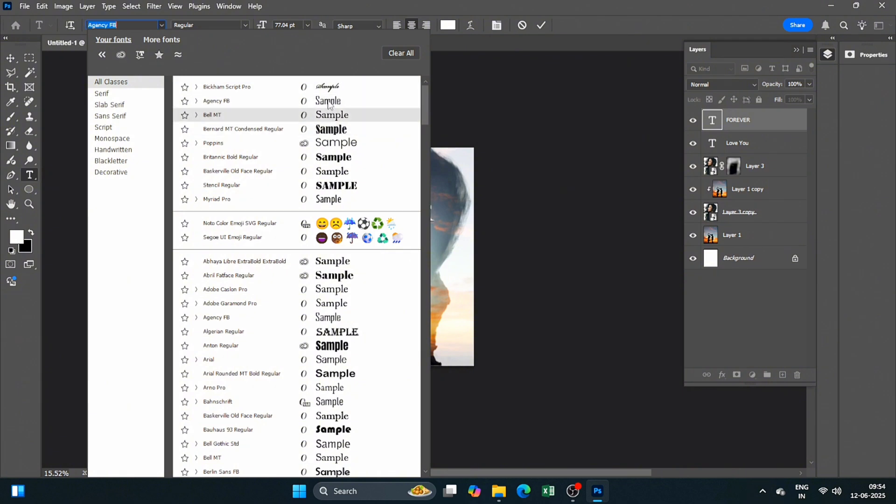
{"action": "left_click", "coordinate": [355, 123]}
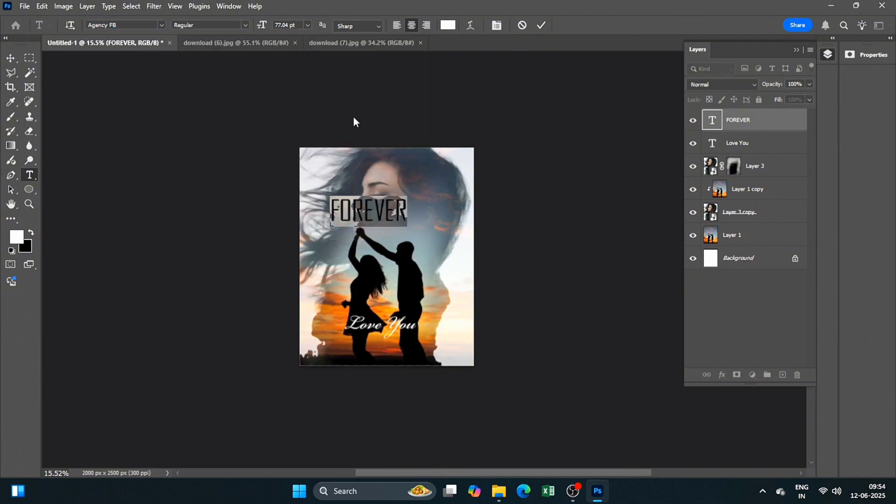
{"action": "left_click", "coordinate": [10, 58]}
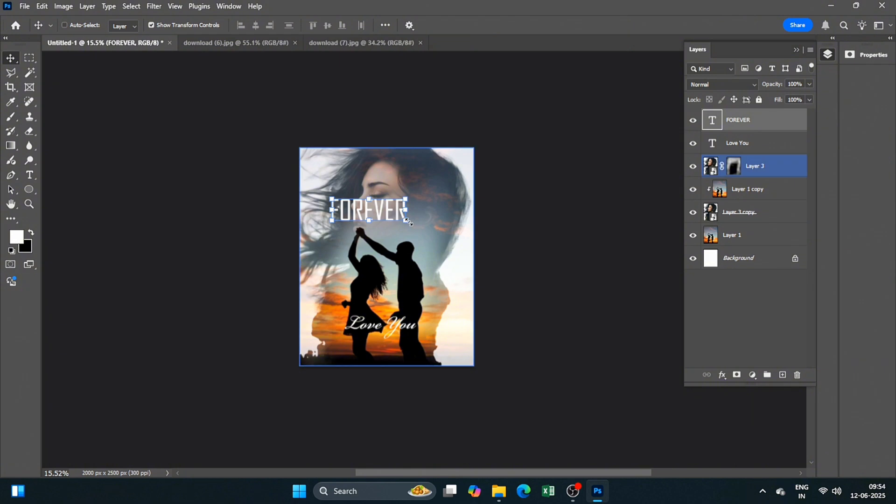
Scale FOREVER to about 54% and position it just beneath 'Love You'.
{"action": "left_click_drag", "start_coordinate": [408, 223], "coordinate": [371, 212]}
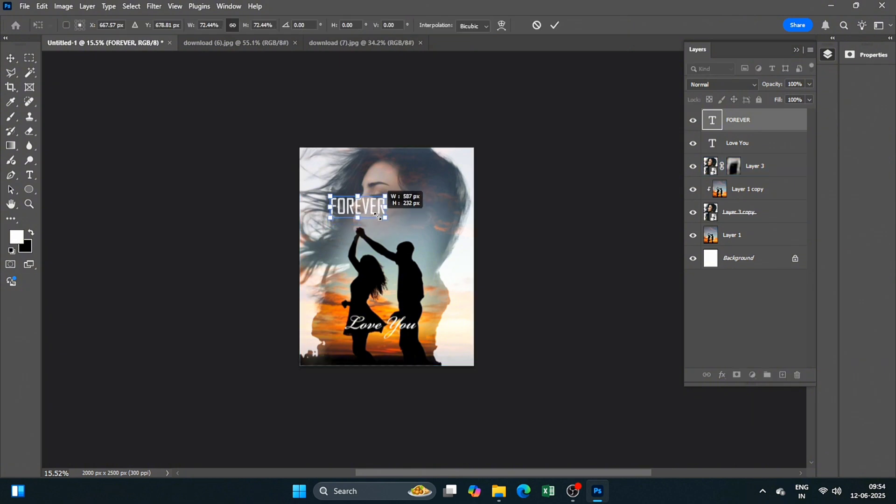
{"action": "left_click_drag", "start_coordinate": [356, 206], "coordinate": [398, 346]}
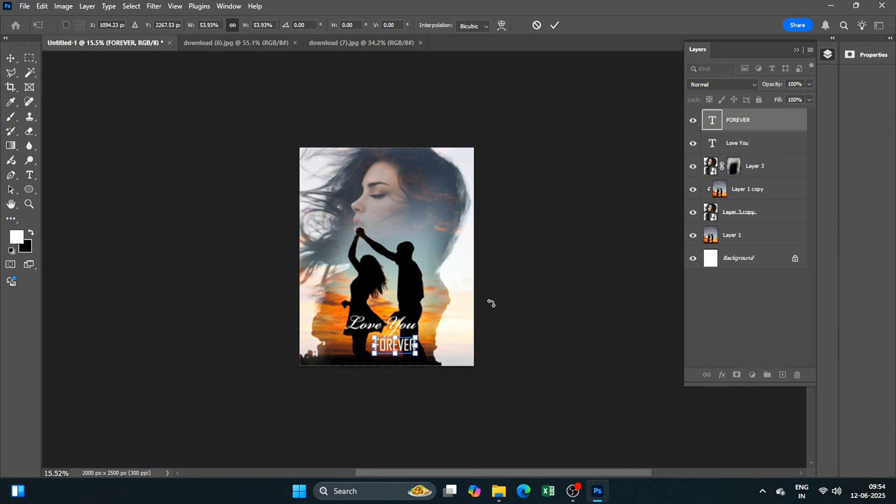
{"action": "left_click_drag", "start_coordinate": [492, 304], "coordinate": [482, 321]}
{"action": "key", "text": "Down"}
{"action": "key", "text": "Down"}
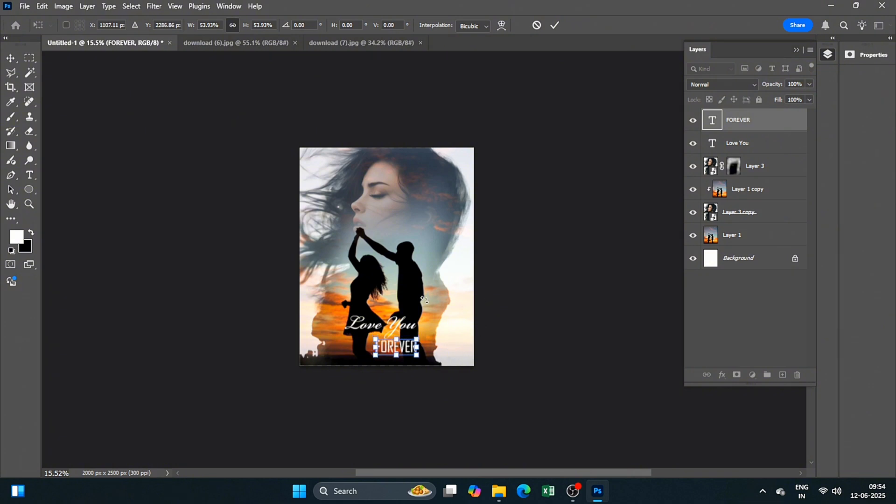
{"action": "key", "text": "Return"}
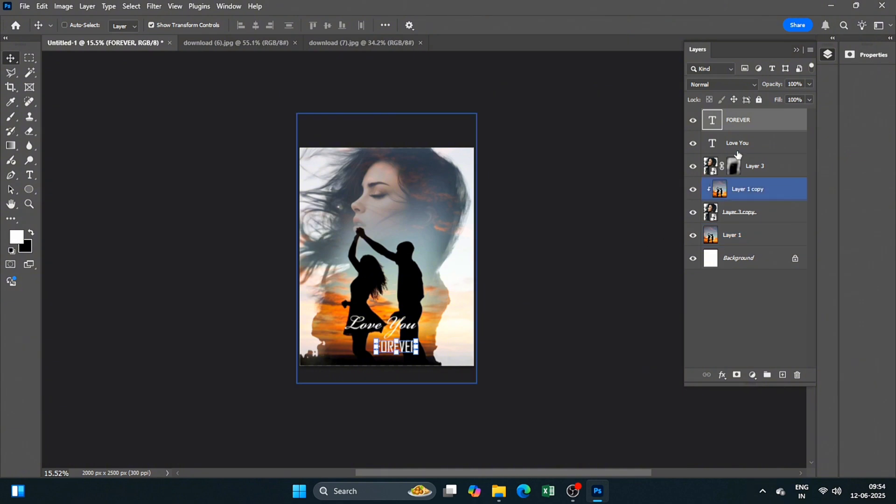
Shift FOREVER about 57 px right, then target Layer 3's mask.
{"action": "left_click", "coordinate": [746, 143]}
{"action": "left_click", "coordinate": [759, 168]}
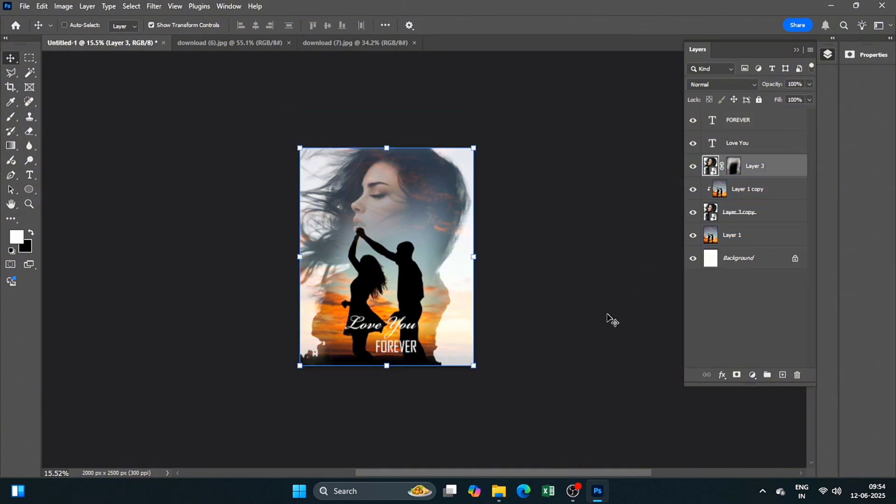
{"action": "left_click", "coordinate": [766, 189]}
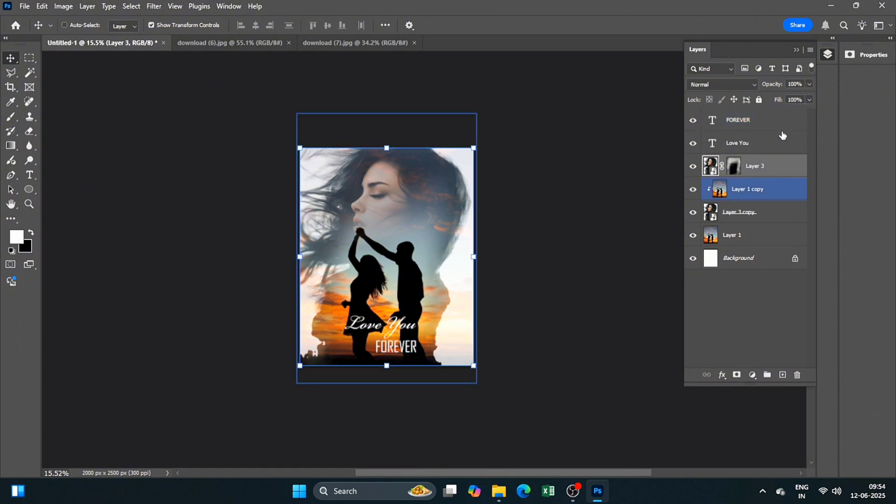
{"action": "left_click", "coordinate": [781, 125]}
{"action": "left_click_drag", "start_coordinate": [401, 348], "coordinate": [405, 348]}
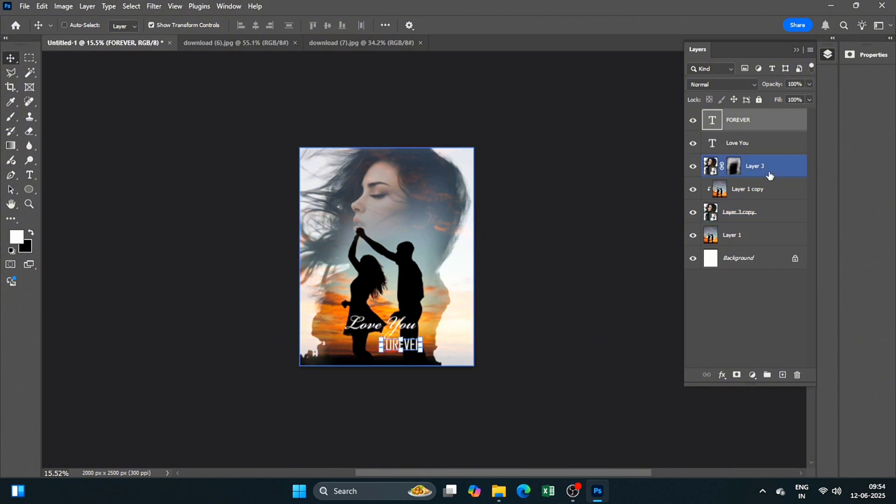
{"action": "left_click", "coordinate": [737, 168]}
Brush Layer 3's mask along the left and lower-left edges, revealing more hair and sky.
{"action": "key", "text": "b"}
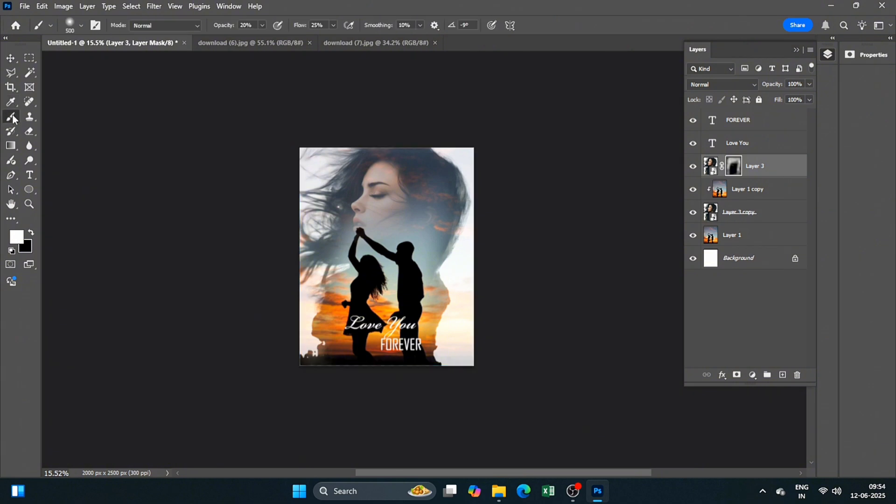
{"action": "left_click_drag", "start_coordinate": [321, 195], "coordinate": [317, 246]}
{"action": "mouse_move", "coordinate": [326, 277]}
{"action": "left_mouse_down"}
{"action": "mouse_move", "coordinate": [320, 356]}
{"action": "mouse_move", "coordinate": [376, 371]}
{"action": "mouse_move", "coordinate": [436, 358]}
{"action": "mouse_move", "coordinate": [466, 262]}
{"action": "mouse_move", "coordinate": [456, 178]}
{"action": "mouse_move", "coordinate": [471, 242]}
{"action": "mouse_move", "coordinate": [450, 260]}
{"action": "mouse_move", "coordinate": [456, 279]}
{"action": "left_mouse_up"}
{"action": "left_click", "coordinate": [755, 122]}
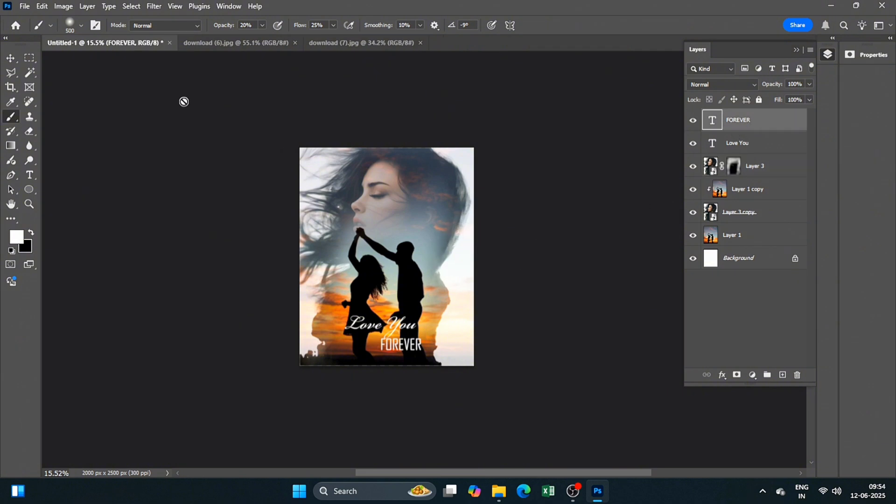
{"action": "left_click", "coordinate": [9, 59]}
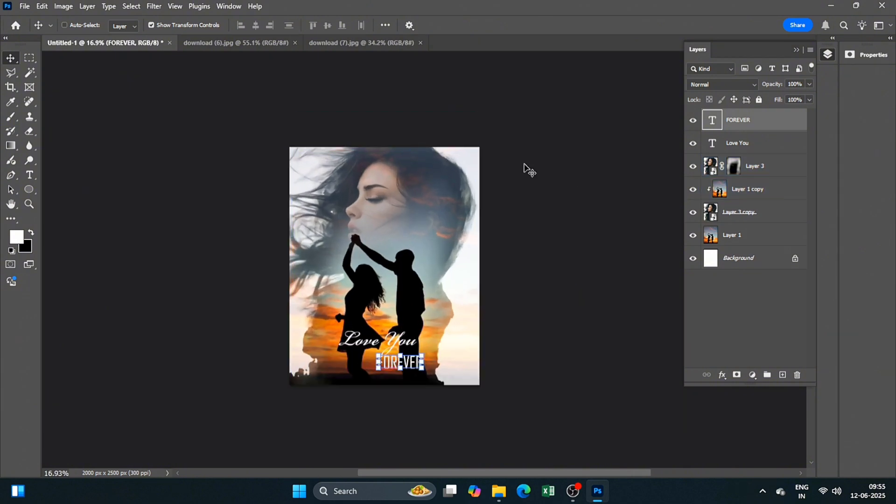
{"action": "scroll", "coordinate": [569, 177], "scroll_direction": "up", "scroll_amount": 2}
{"action": "left_click_drag", "start_coordinate": [569, 177], "coordinate": [559, 155]}
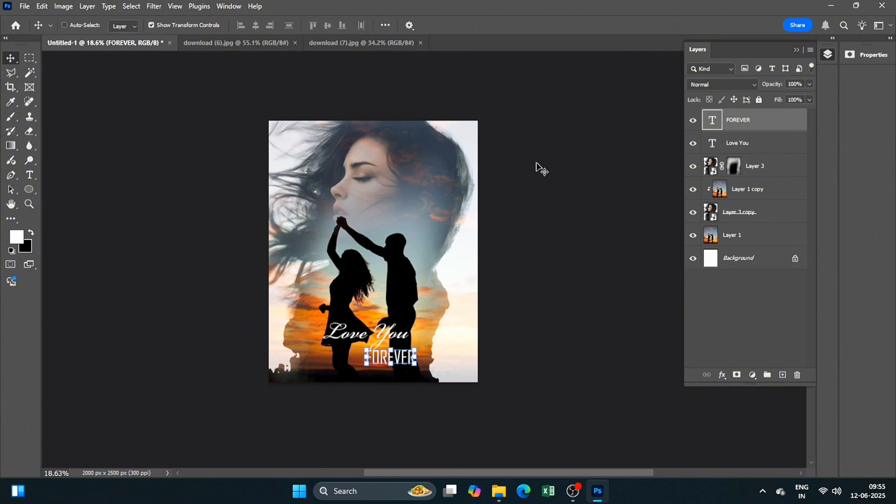
{"action": "scroll", "coordinate": [541, 169], "scroll_direction": "up", "scroll_amount": 1}
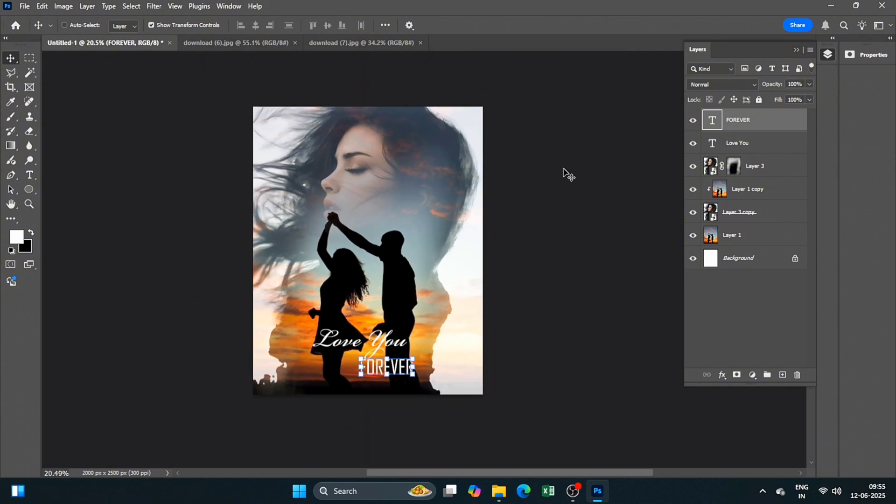
{"action": "scroll", "coordinate": [579, 168], "scroll_direction": "left", "scroll_amount": 2}
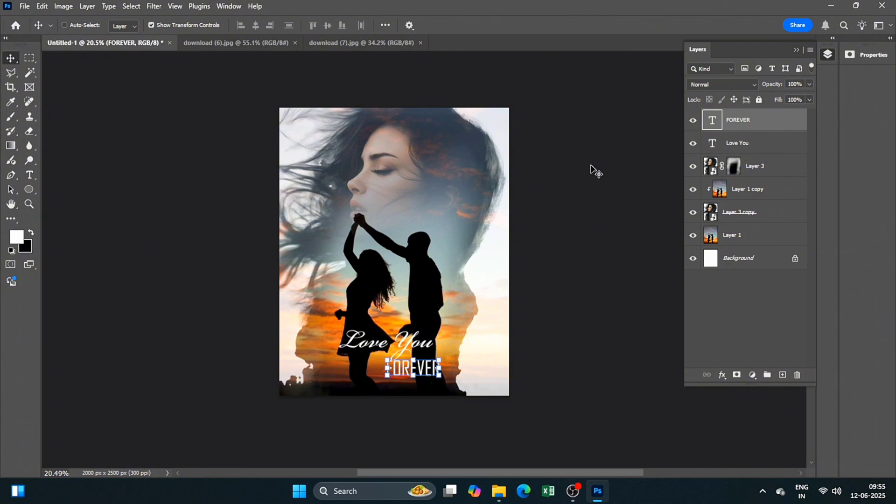
{"action": "scroll", "coordinate": [592, 171], "scroll_direction": "up", "scroll_amount": 2}
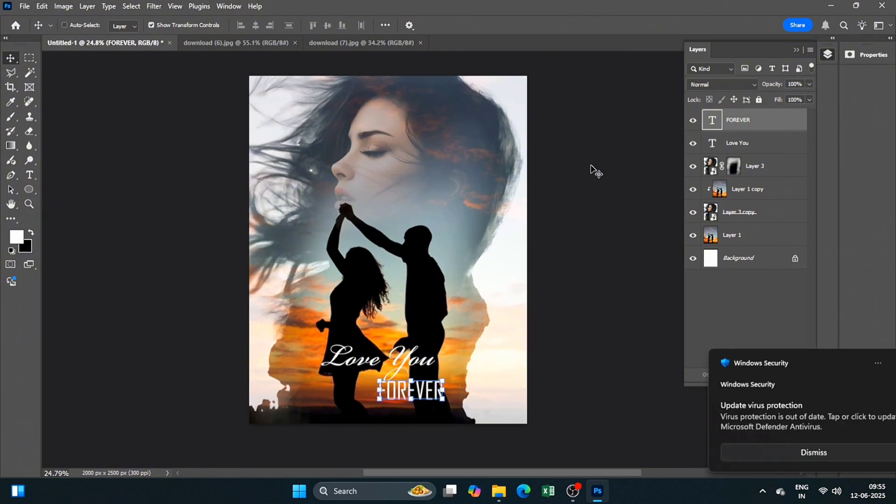
{"action": "left_click", "coordinate": [747, 261]}
{"action": "scroll", "coordinate": [590, 168], "scroll_direction": "down", "scroll_amount": 2}
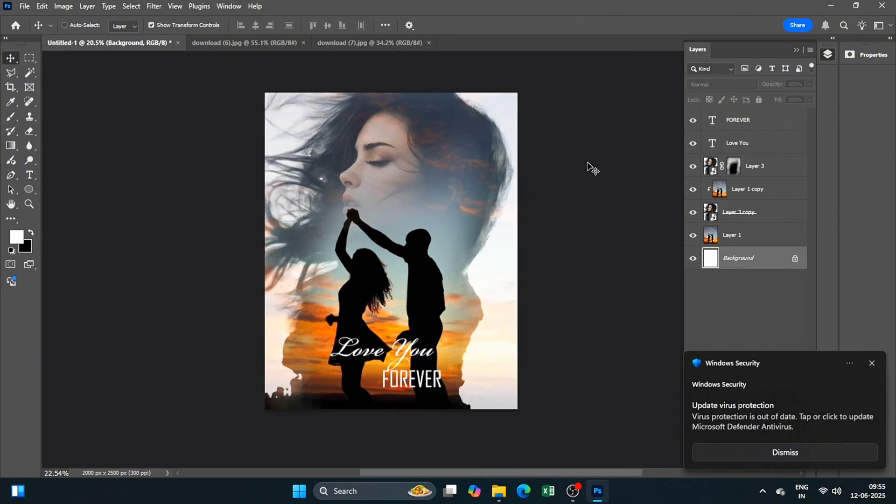
{"action": "left_click", "coordinate": [872, 363]}
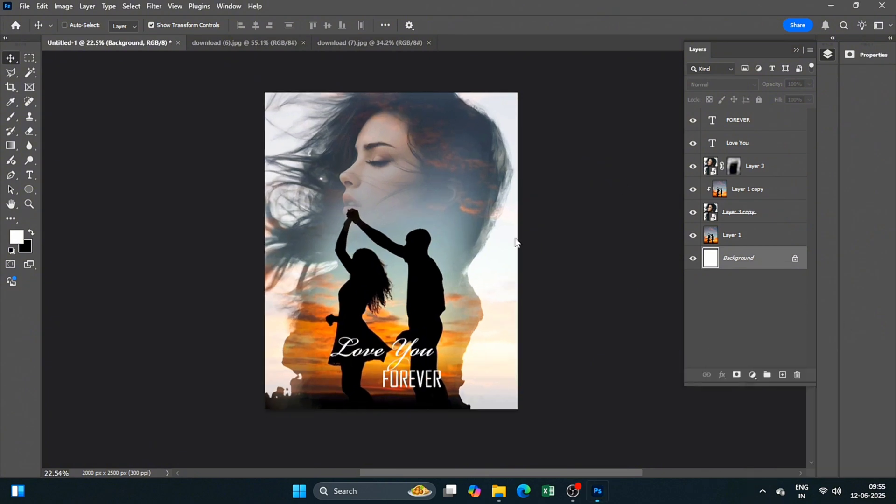